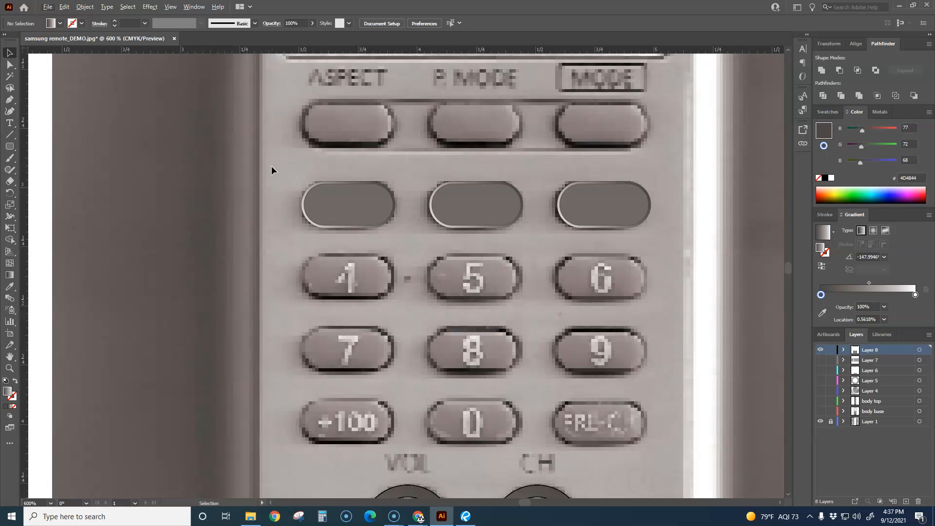
Copy the row of three button shapes down onto the 4-5-6 row and repeat the copy for the two rows below
left_click_drag(644, 239, 614, 304)
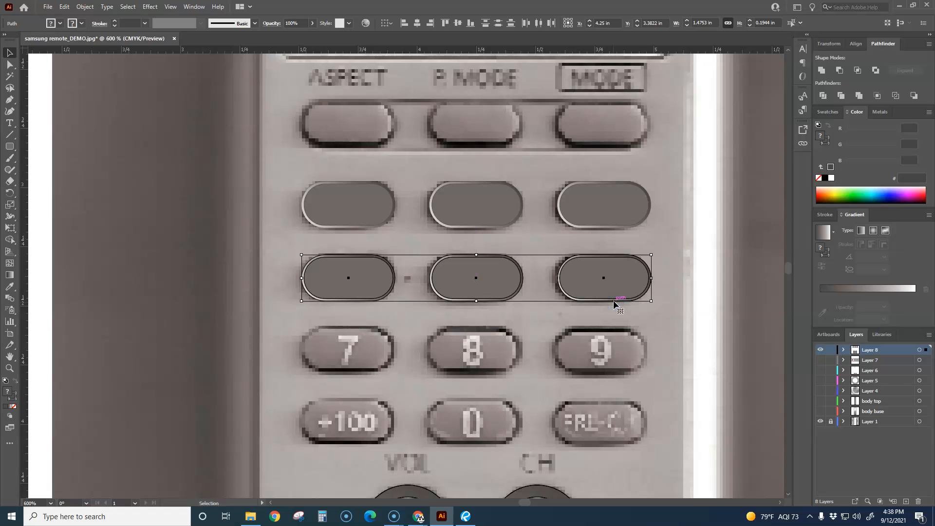
key("ctrl+d")
key("ctrl+d")
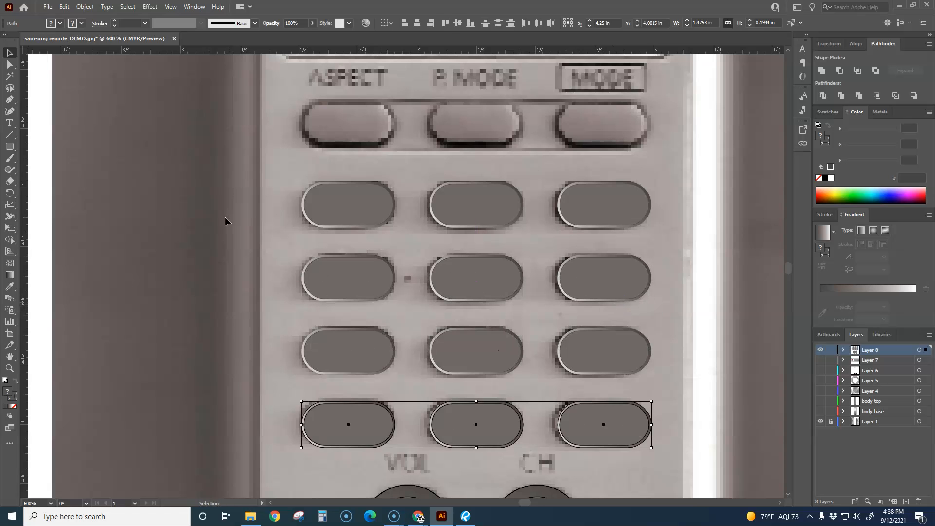
left_click(222, 219)
Show the hidden layers from Layer 7 to body base and examine the number buttons against the remote body
left_click_drag(817, 369, 821, 414)
scroll(677, 379, "down", 3)
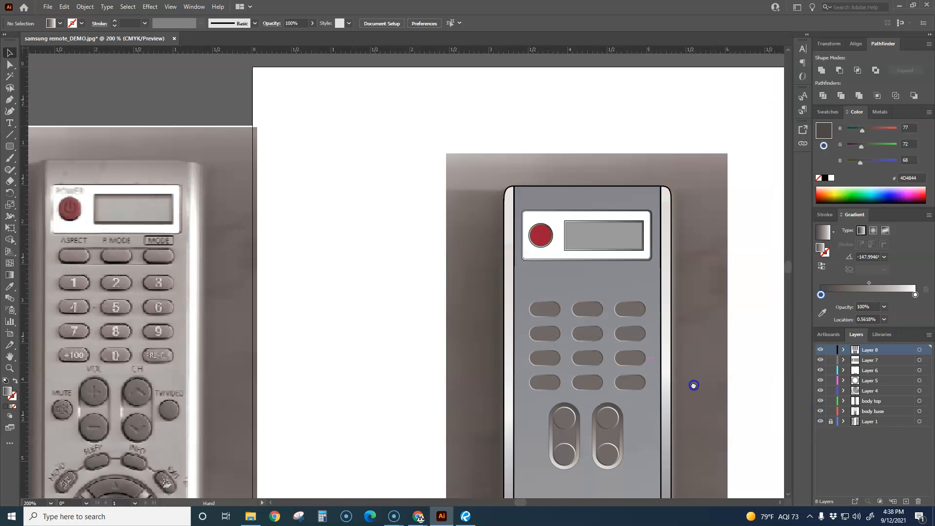
scroll(653, 328, "up", 3)
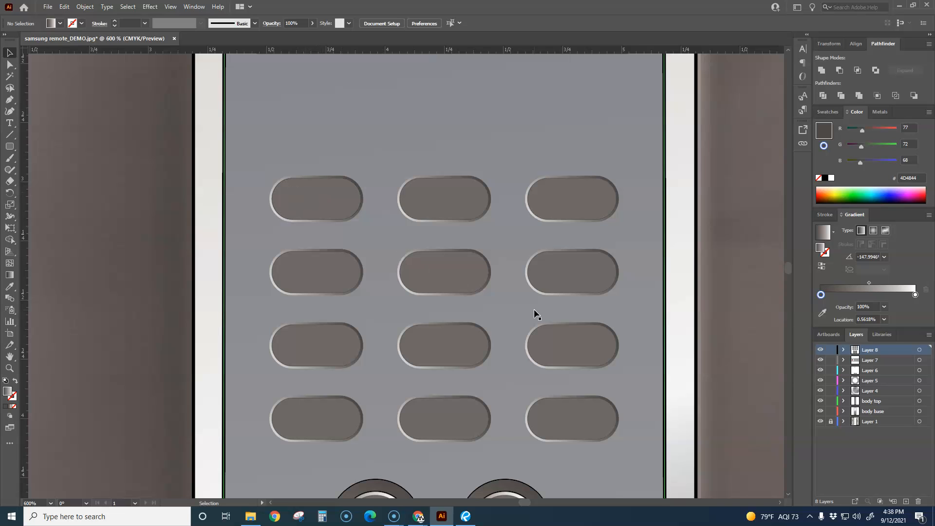
Undo the layer visibility change and all the button copies, back to the single shape on the 1 button
key("ctrl+z")
key("ctrl+z")
key("ctrl+z")
key("ctrl+z")
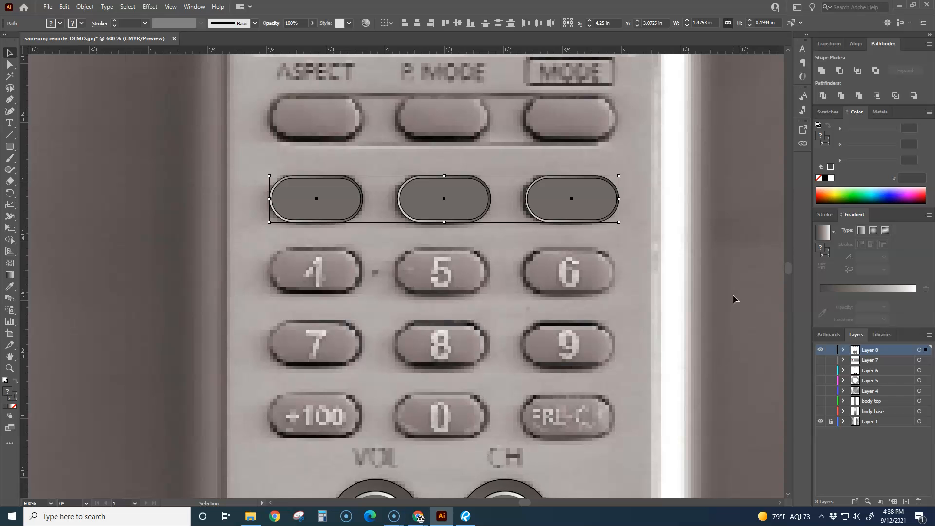
key("ctrl+z")
key("ctrl+z")
key("ctrl+z")
key("ctrl+z")
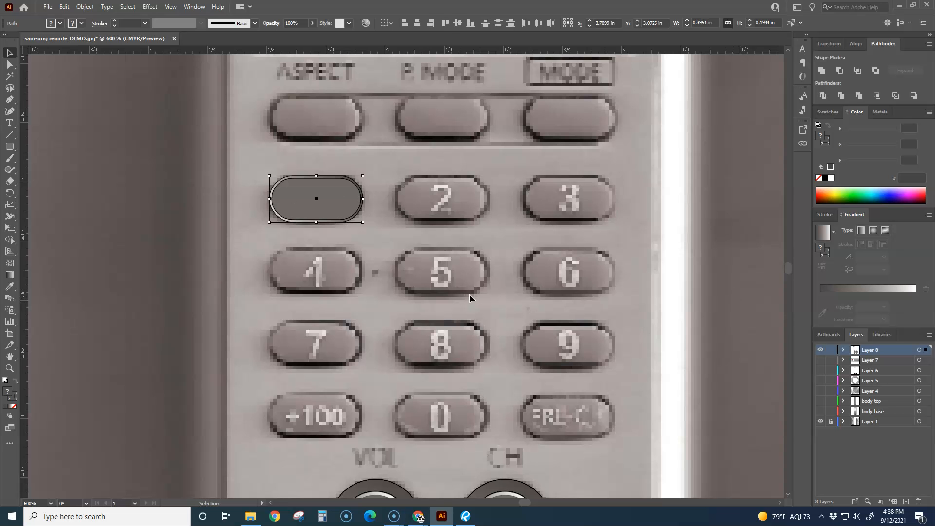
Offset the inner path of the 1 button inward to make a smaller copy about 0.361 by 0.160 in
scroll(293, 232, "up", 3)
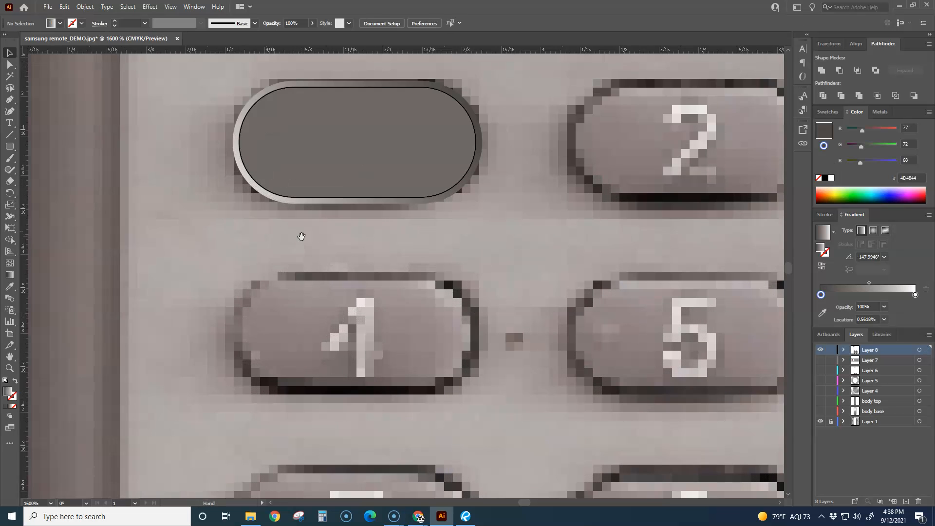
left_click_drag(344, 182, 242, 252)
key("ctrl+z")
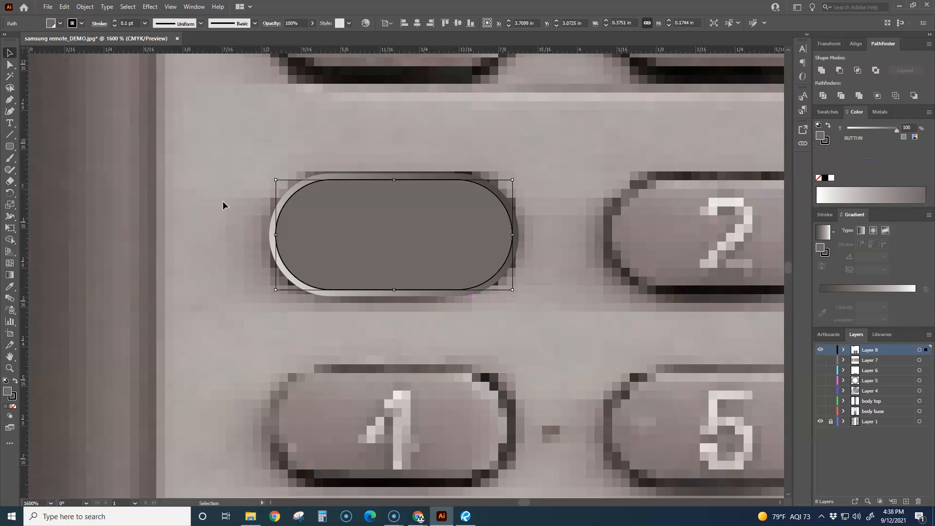
left_click(84, 7)
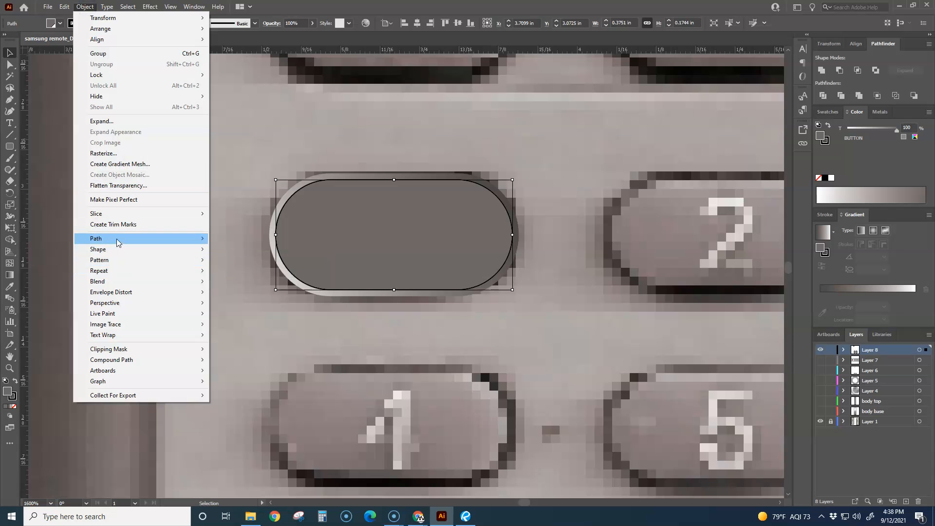
mouse_move(117, 240)
left_click(248, 274)
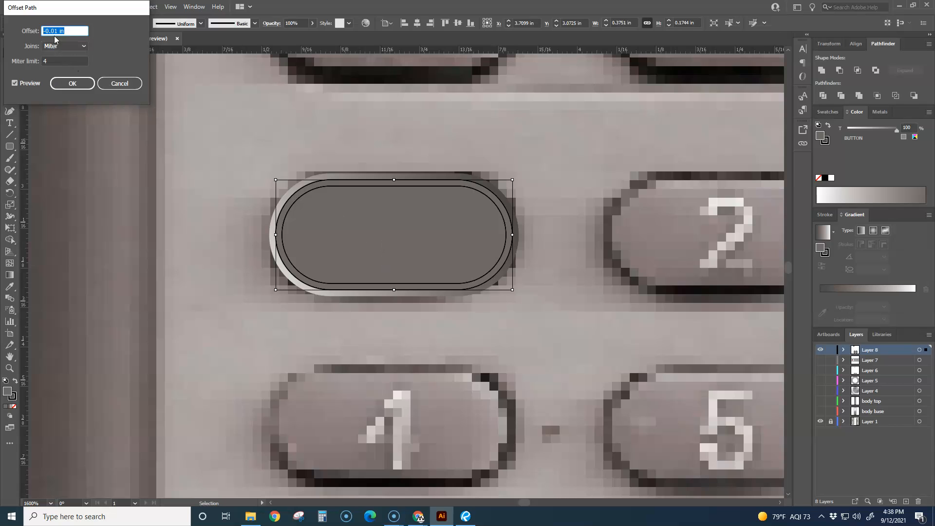
left_click(58, 31)
left_click(72, 81)
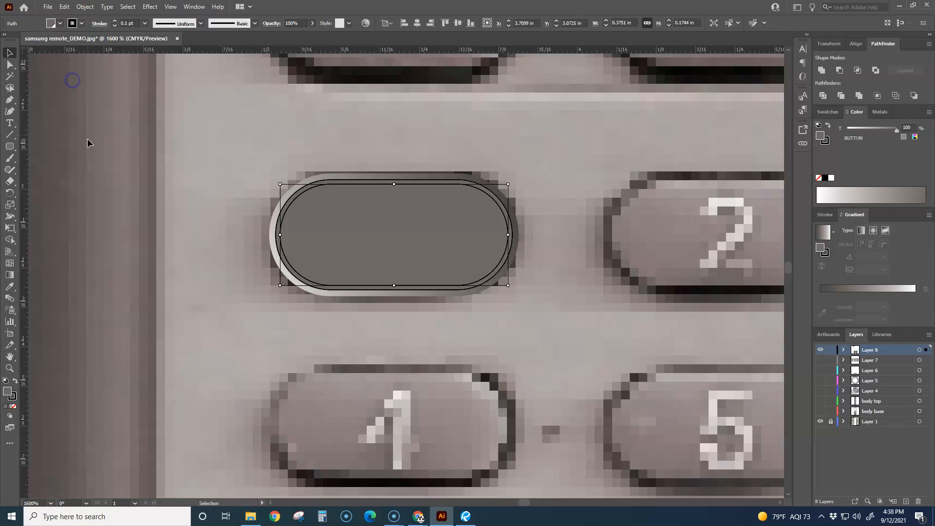
Fill the middle shape of the 1 button with the grey-to-white linear gradient, angled at about 35.5°
left_click(95, 256)
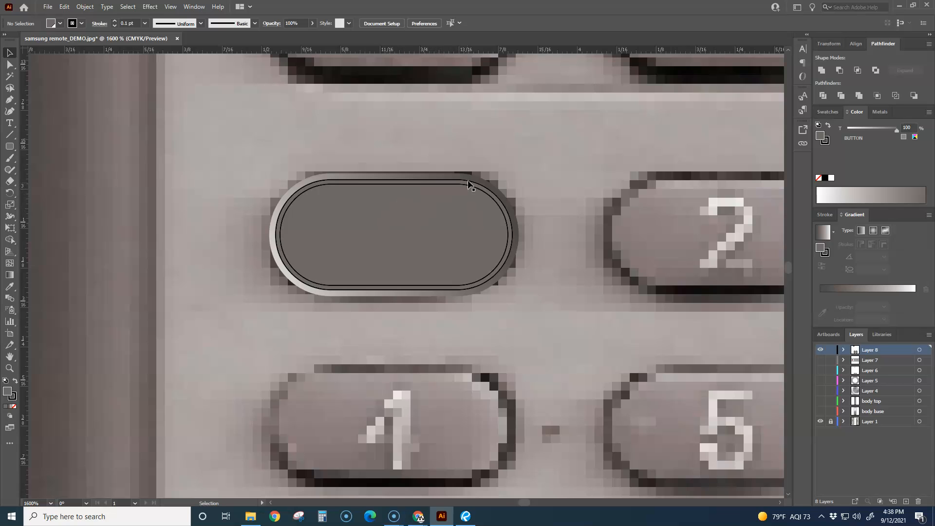
left_click(421, 181)
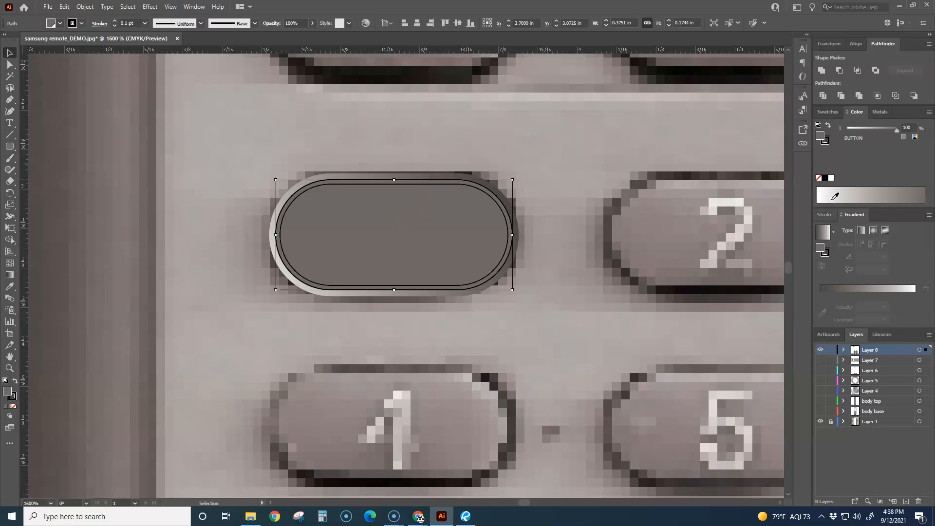
left_click(823, 232)
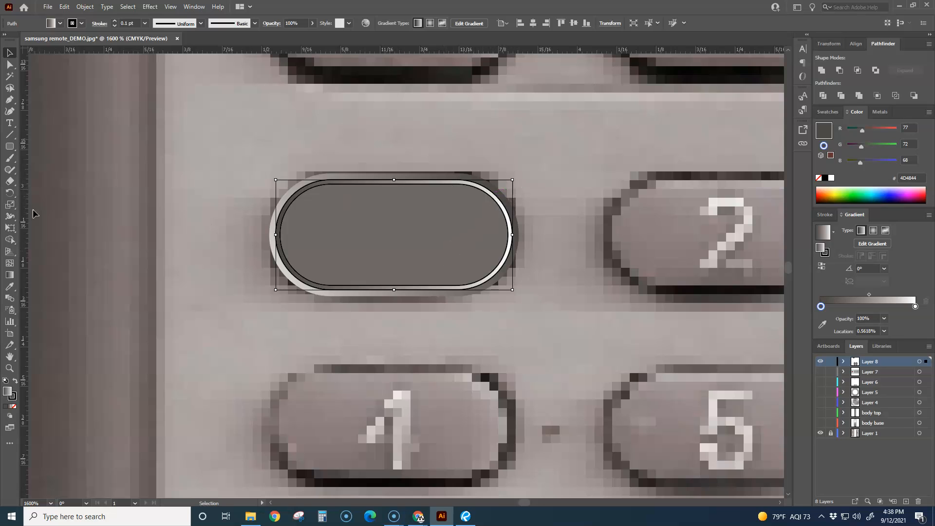
left_click(10, 275)
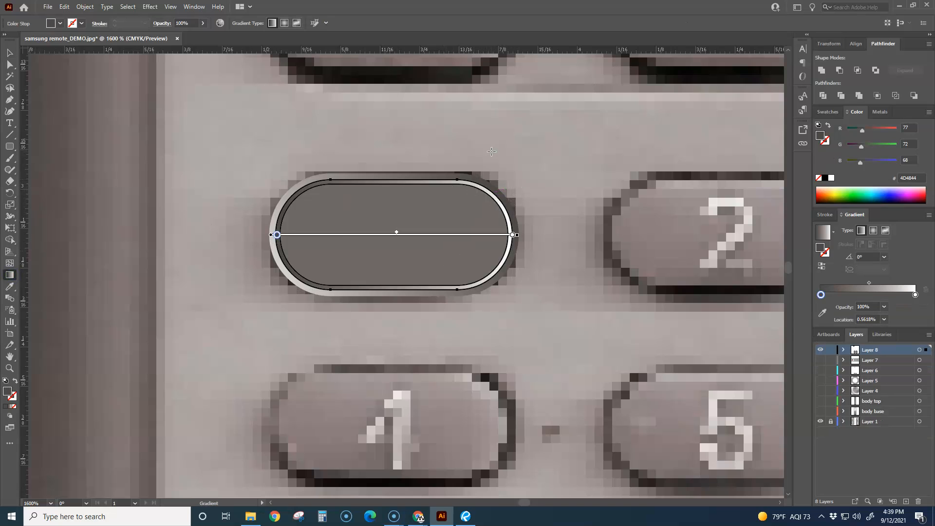
left_click_drag(469, 152, 508, 145)
key("v")
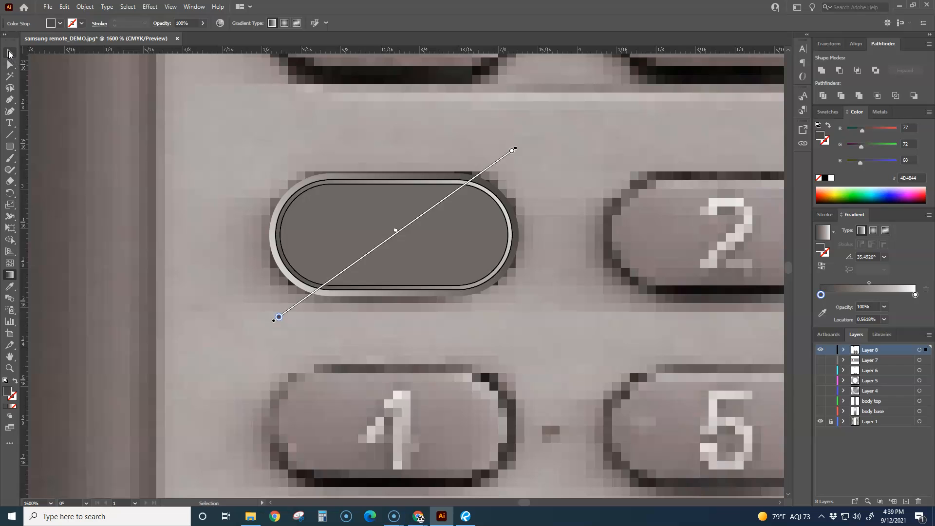
left_click(168, 138)
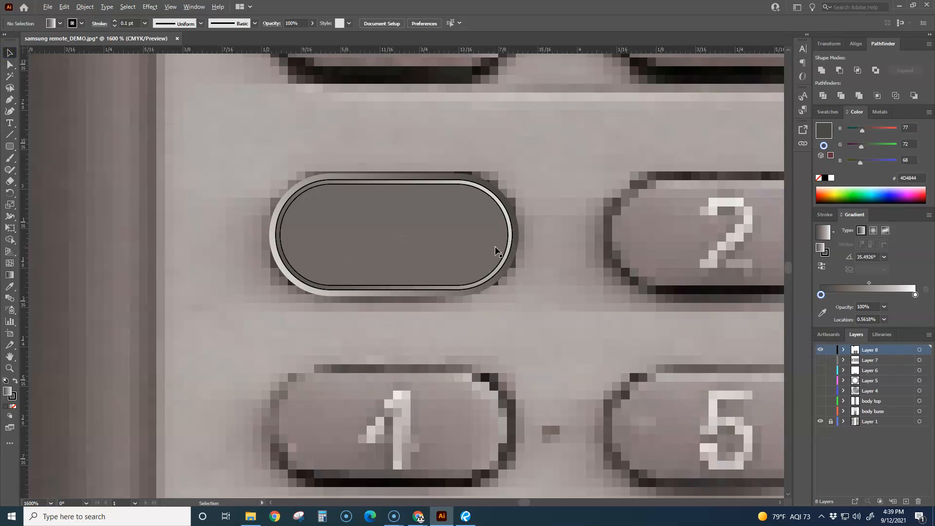
Remove the stroke from the innermost shape of the 1 button
scroll(495, 249, "down", 4)
scroll(516, 279, "up", 2)
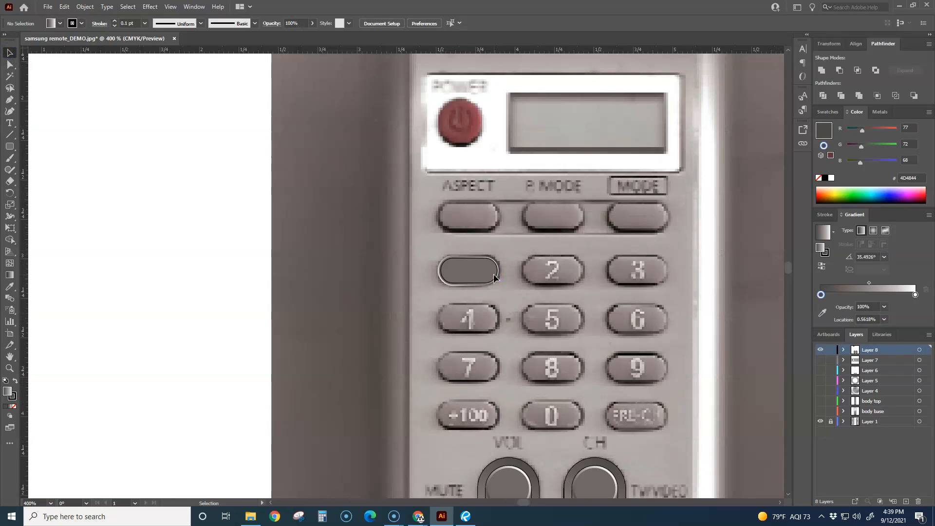
scroll(501, 303, "up", 3)
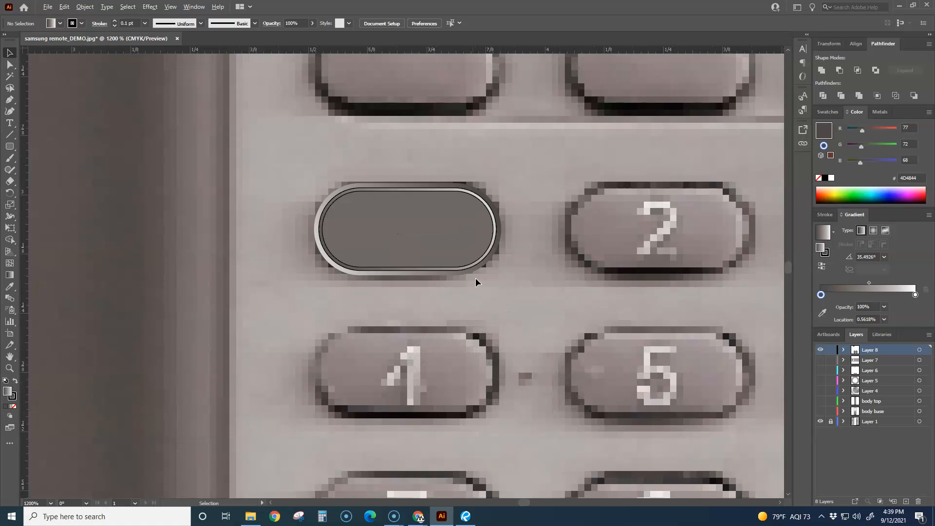
scroll(475, 277, "up", 2)
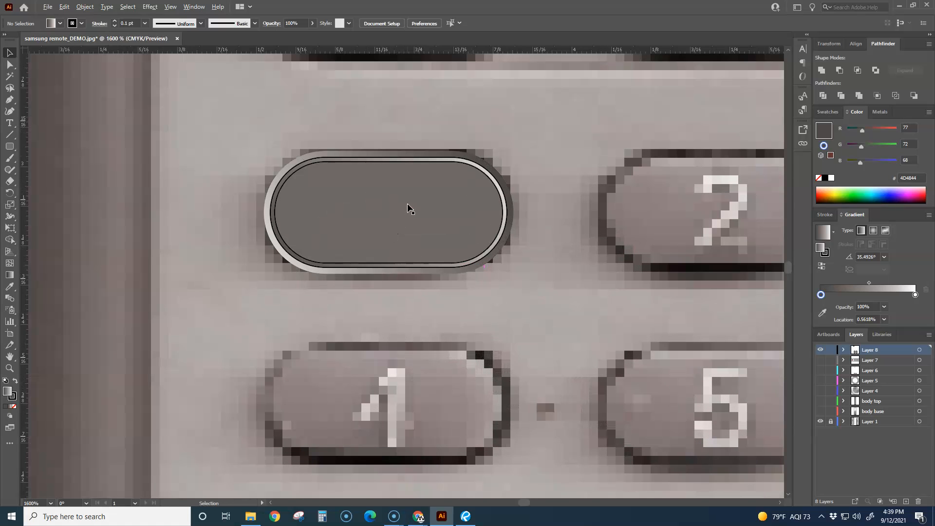
scroll(409, 207, "up", 1)
left_click(330, 142)
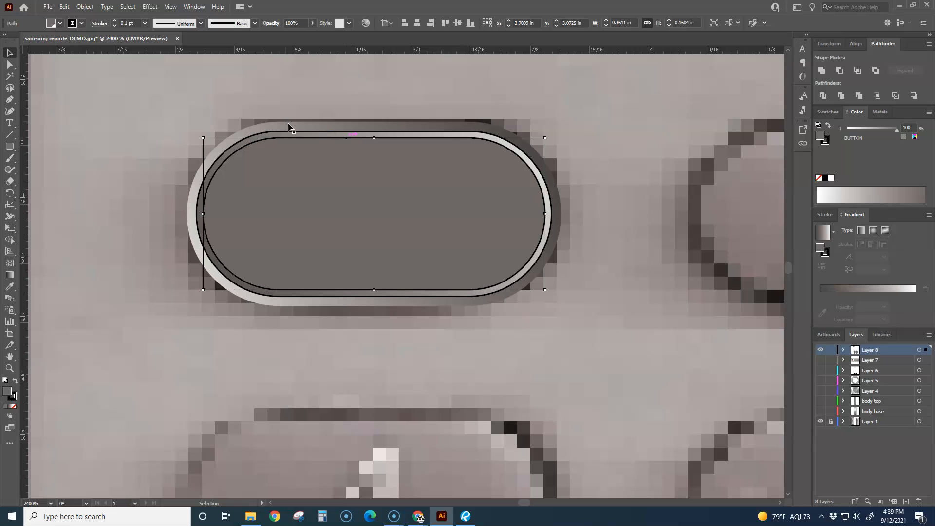
left_click(145, 23)
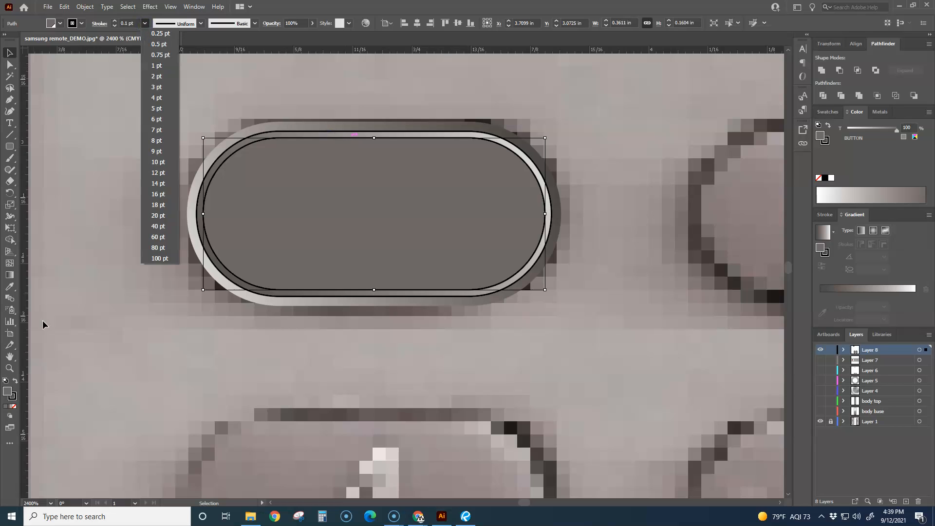
left_click(14, 402)
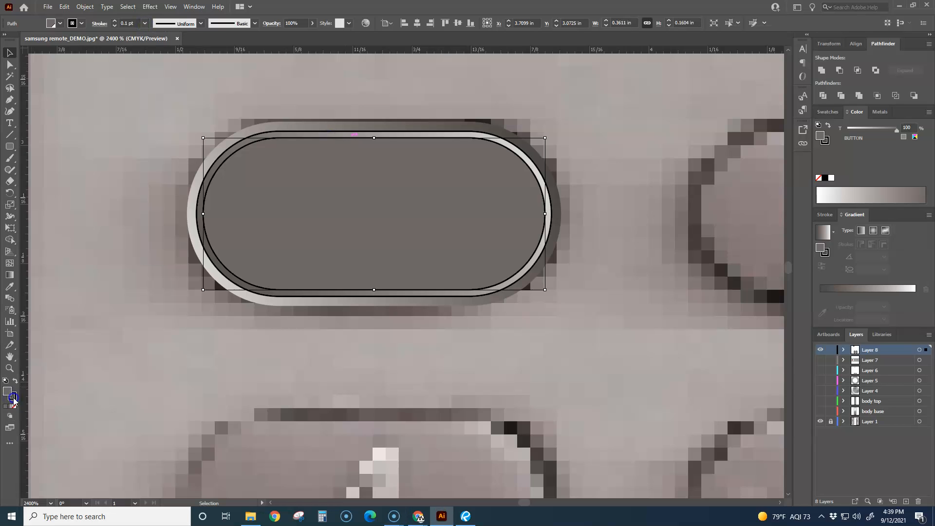
left_click(14, 405)
left_click(92, 244)
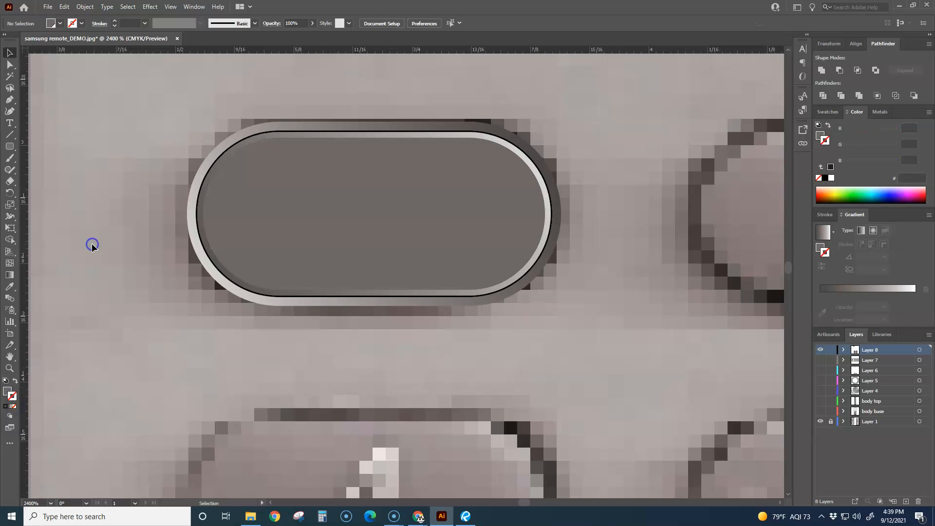
Show the layers from Layer 7 to body base, examine the 1 button on the remote body, and hide them again
scroll(551, 279, "down", 3)
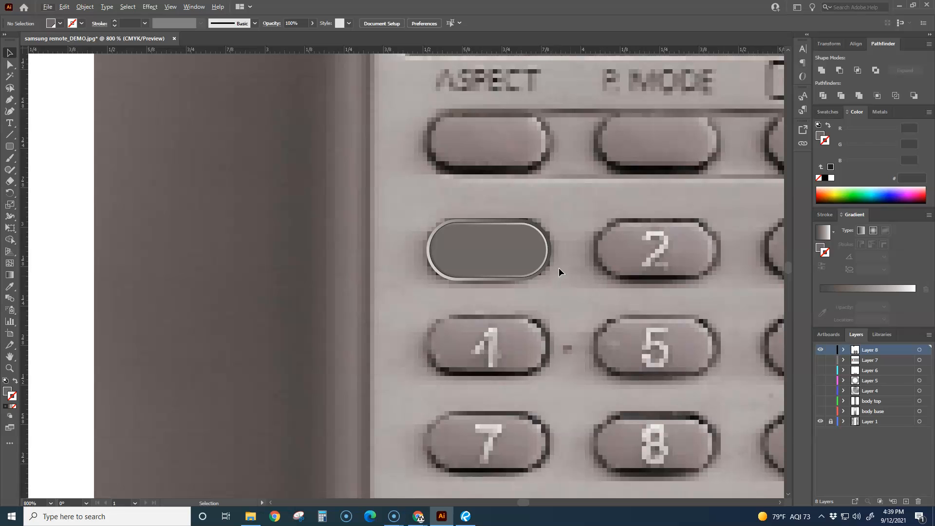
left_click_drag(820, 360, 820, 411)
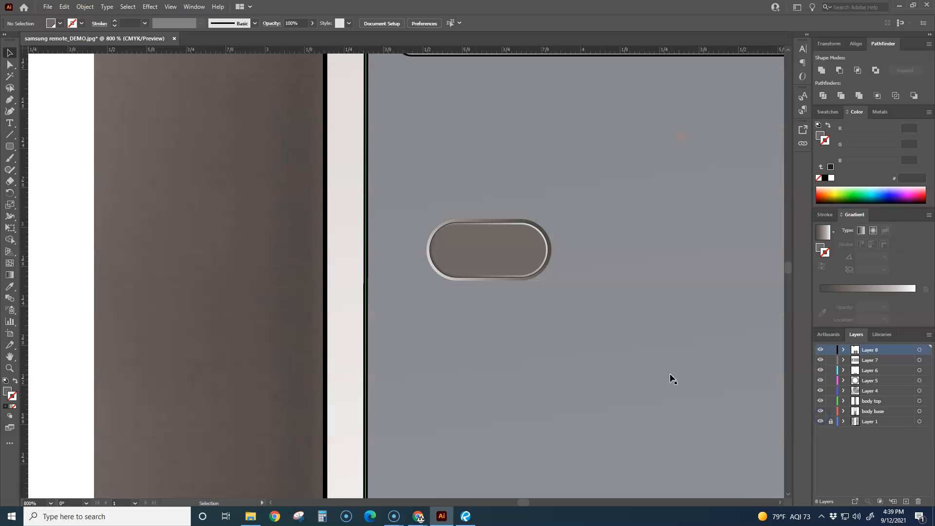
scroll(641, 363, "down", 1)
scroll(409, 280, "down", 2)
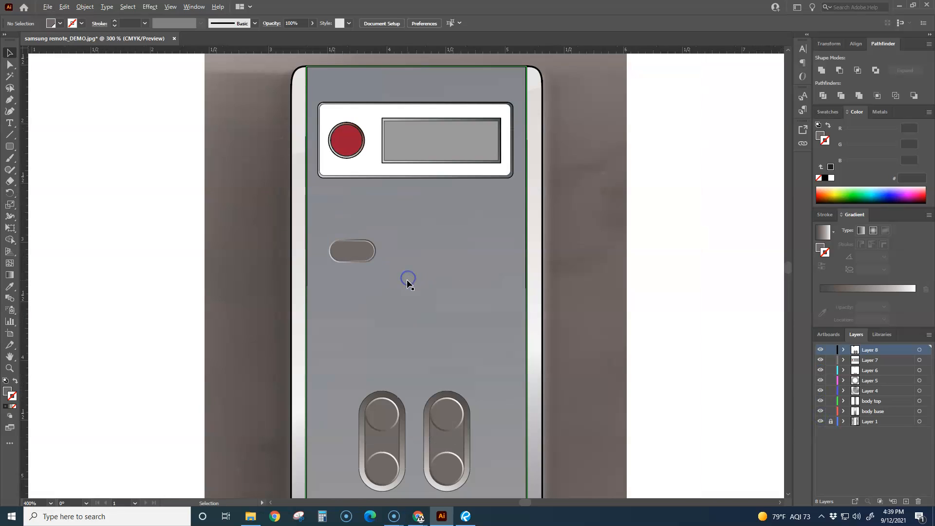
scroll(377, 278, "up", 1)
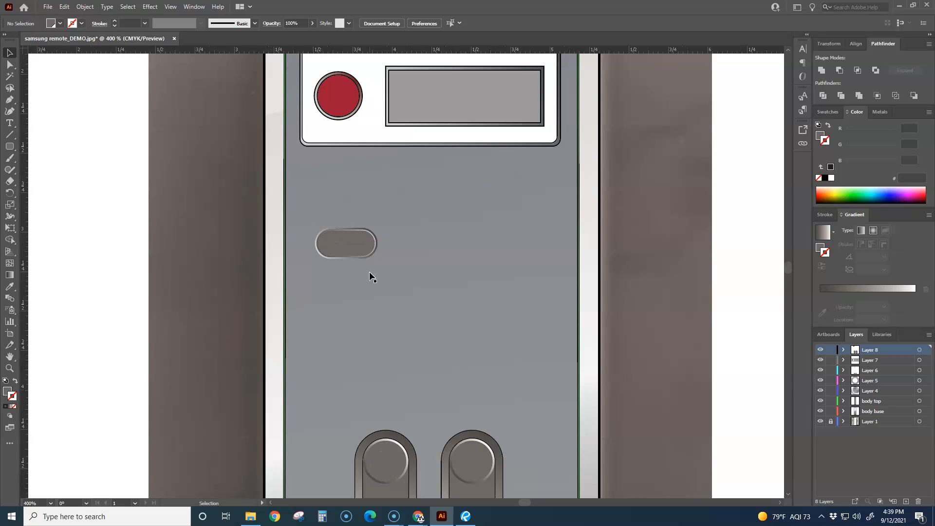
left_click(401, 274)
left_click_drag(820, 361, 820, 412)
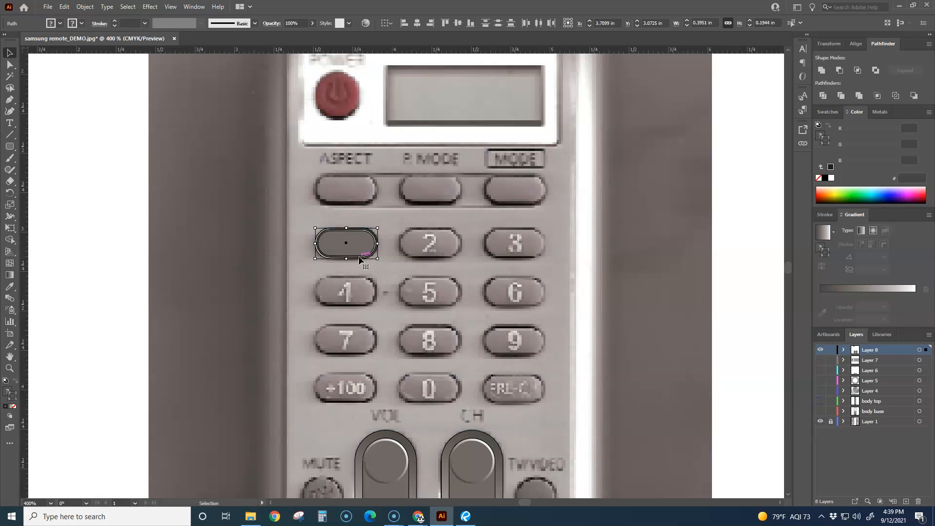
Try to copy the 1 button's shapes 0.54 in horizontally onto the 2 button
left_click_drag(359, 260, 444, 260)
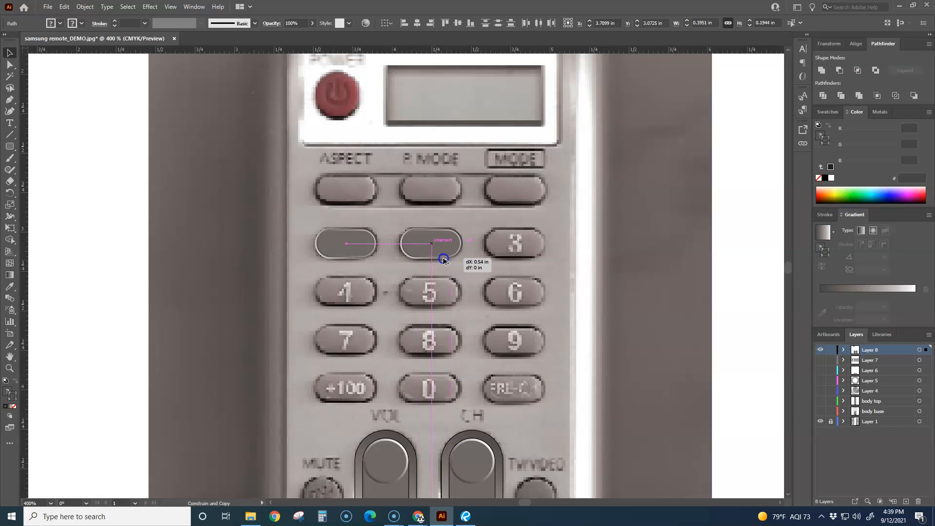
left_click_drag(443, 260, 444, 260)
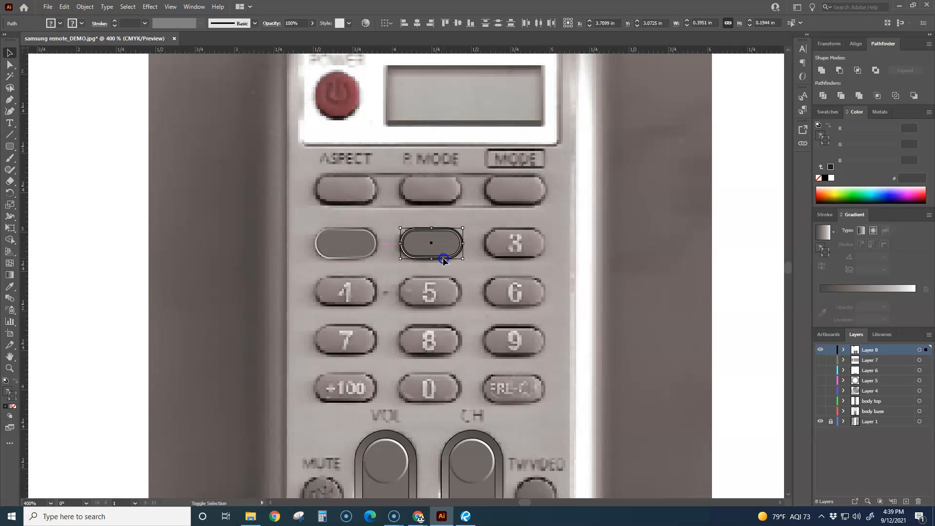
key("ctrl+z")
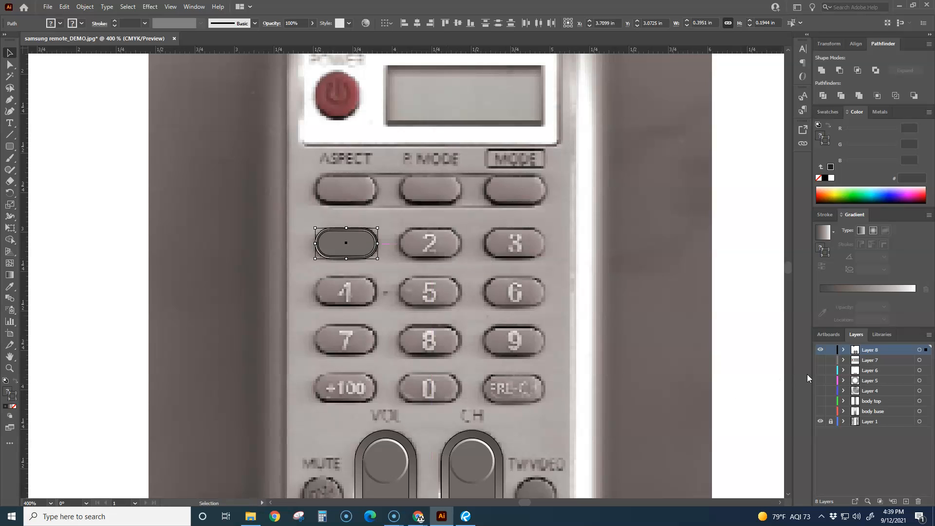
Deselect the 1 button's shapes and make the layers from Layer 7 to body base visible
left_click(822, 361)
left_click(820, 361)
left_click(820, 381)
right_click(734, 328)
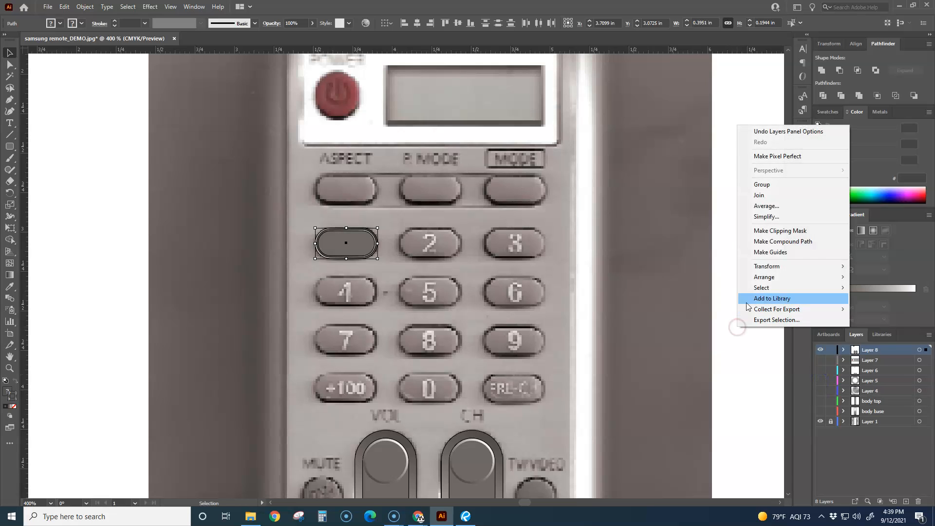
left_click(744, 351)
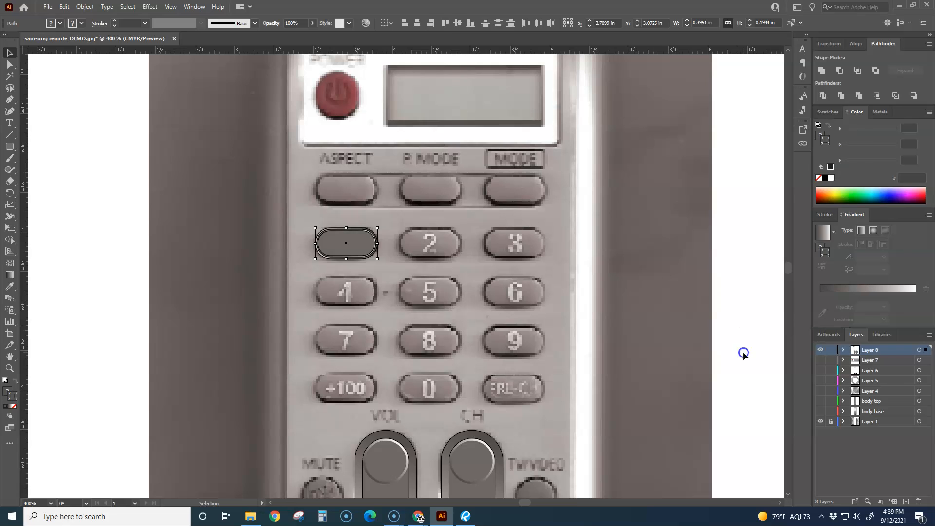
left_click(744, 352)
left_click_drag(821, 360, 821, 412)
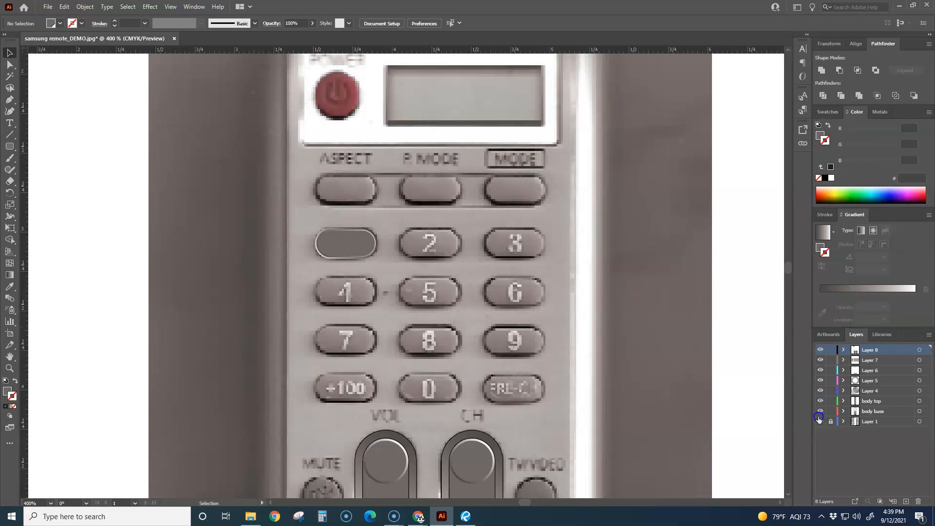
Show the guides and hide Layers 5 to 7, body top and body base, keeping Layer 4 visible
right_click(731, 345)
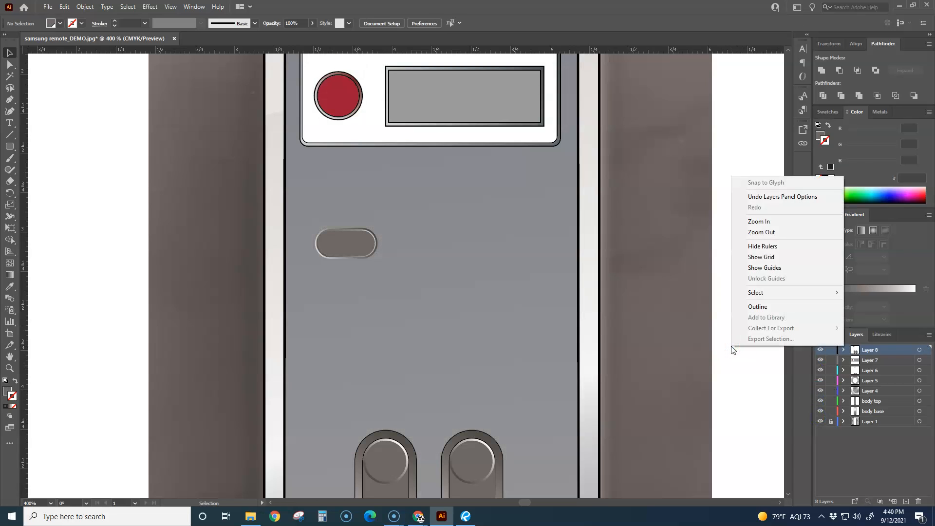
left_click(770, 267)
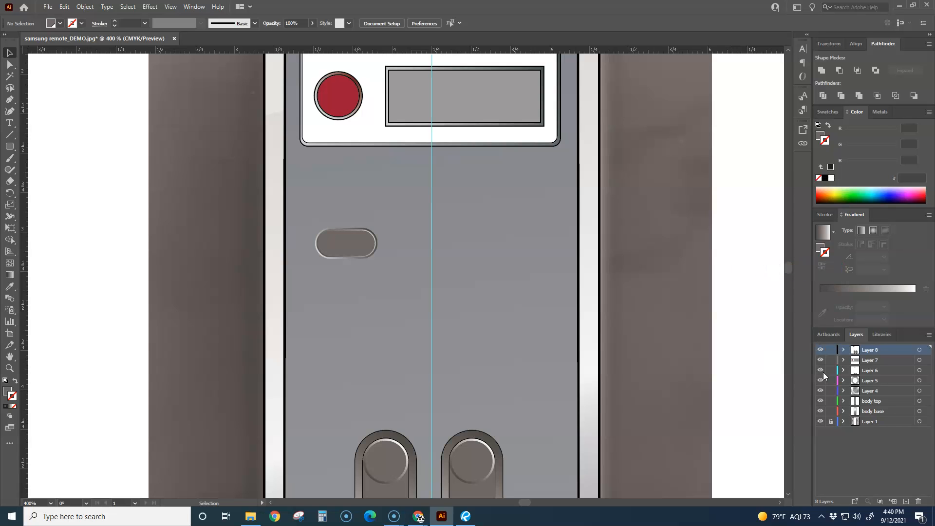
left_click_drag(821, 359, 820, 414)
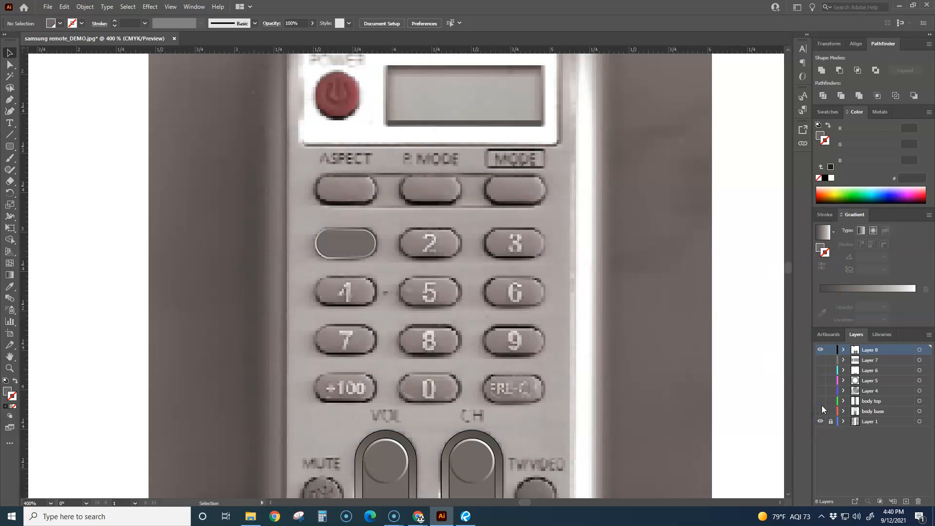
left_click(820, 412)
left_click(820, 411)
left_click(820, 399)
left_click(820, 399)
left_click(820, 390)
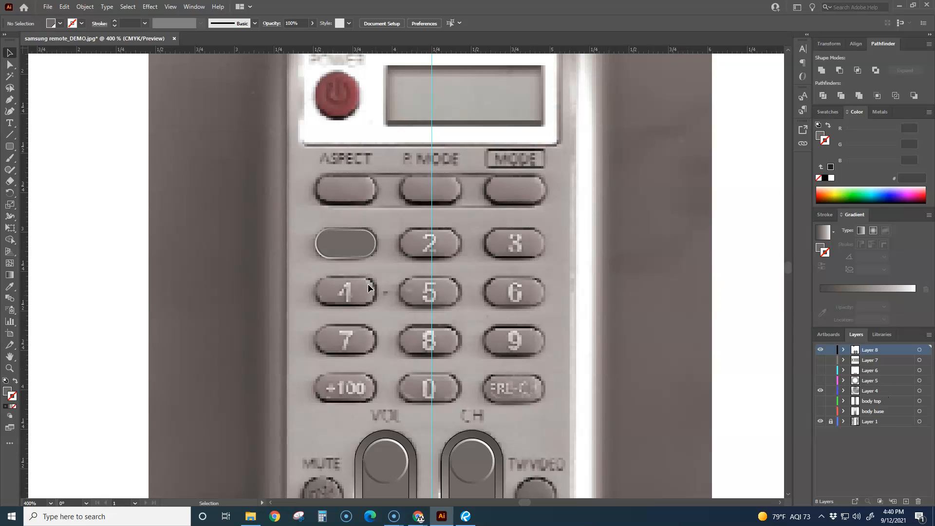
Copy the 1 button onto the 2 button, centred on the vertical guide at X 4.25 in, and repeat the copy for the 3 button
left_click(363, 257)
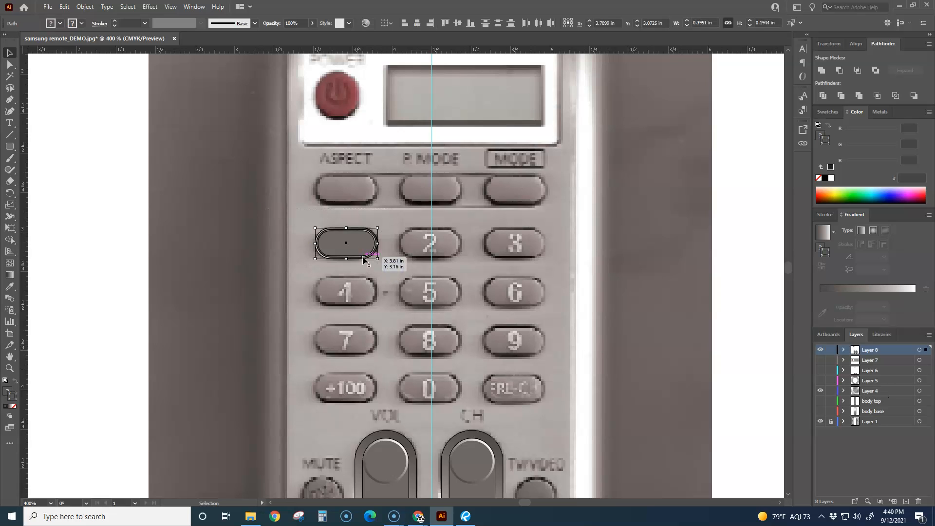
left_click_drag(363, 260, 448, 263)
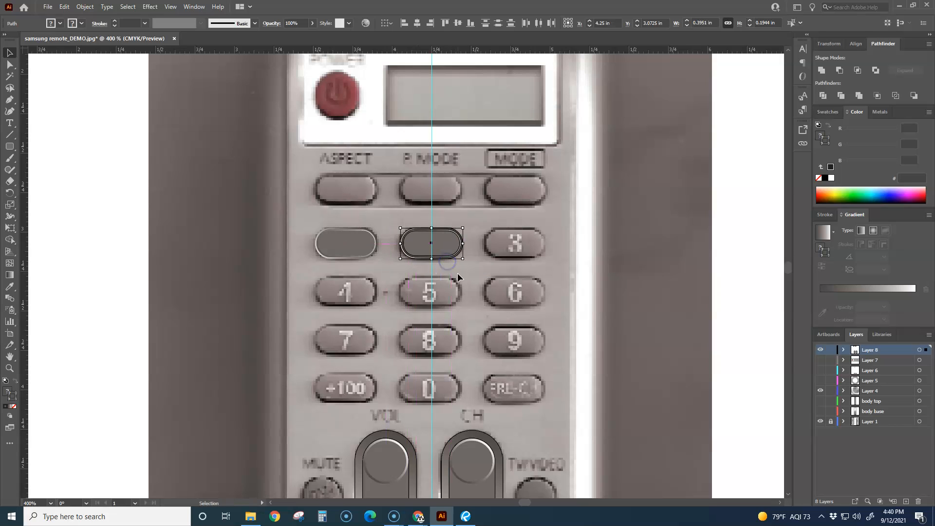
key("ctrl+d")
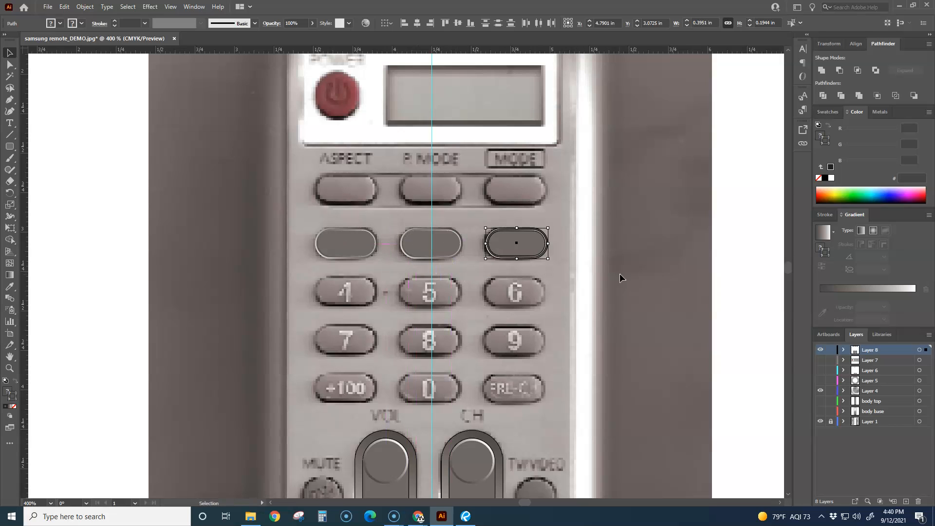
left_click(633, 277)
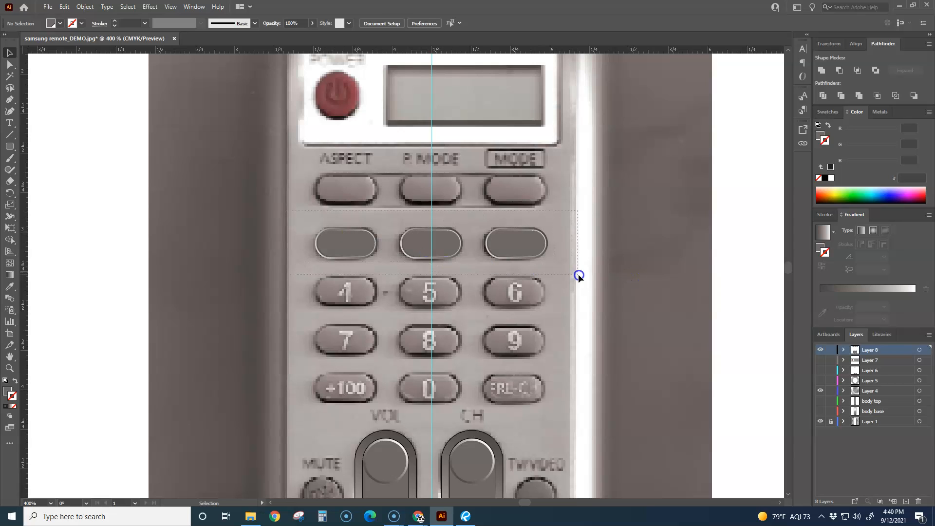
Copy the row of three buttons about 0.31 in down and repeat the copy twice to fill the keypad's four rows
left_click_drag(579, 276, 579, 275)
left_click_drag(521, 254, 518, 307)
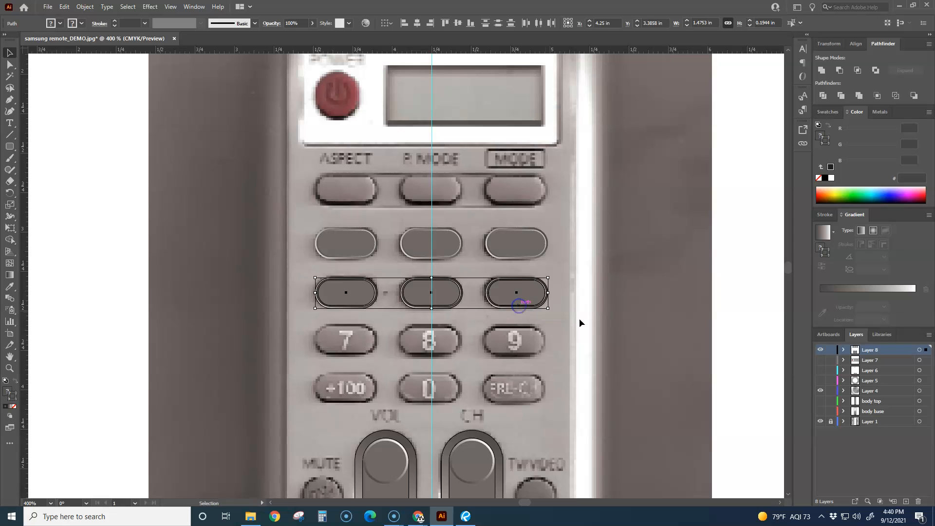
key("ctrl+d")
key("ctrl+d")
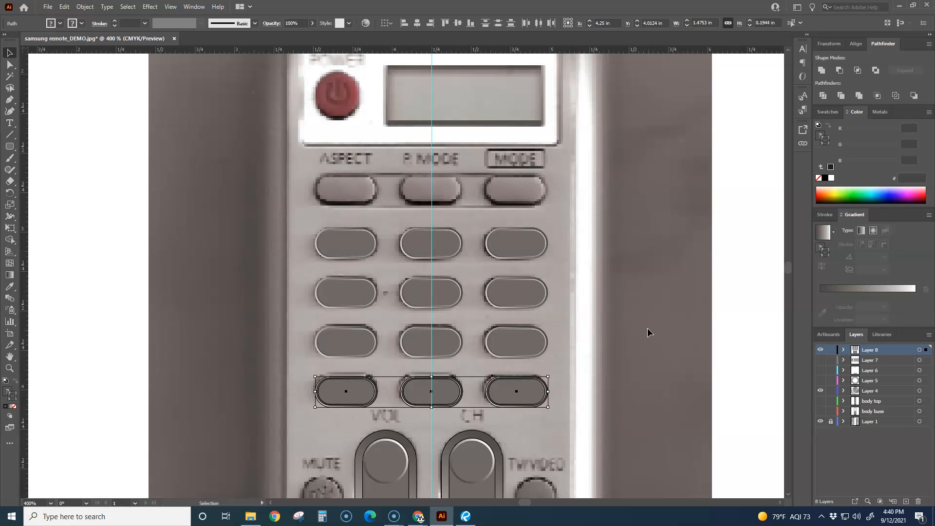
left_click(653, 325)
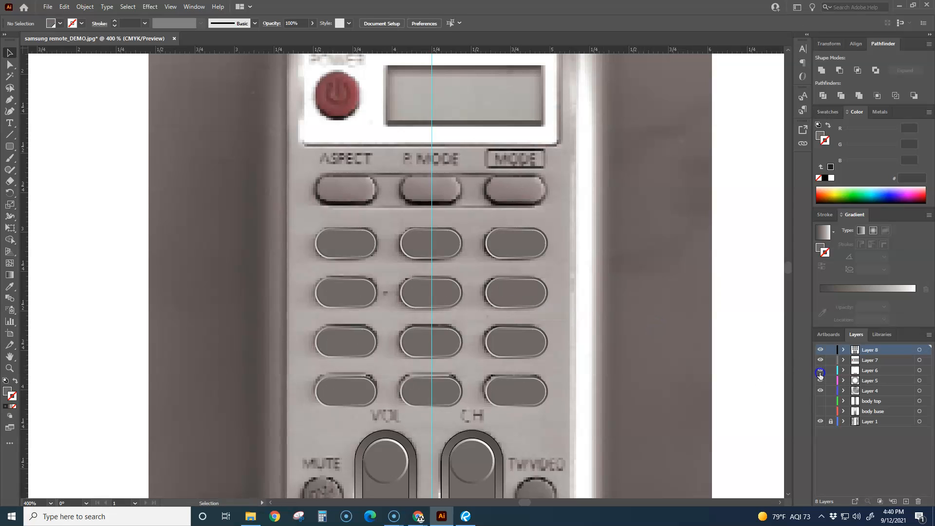
Make all hidden layers from Layer 7 to body base visible and examine the keypad on the whole remote
left_click_drag(820, 360, 820, 411)
scroll(646, 342, "down", 3)
left_click_drag(641, 364, 609, 304)
scroll(596, 342, "up", 1)
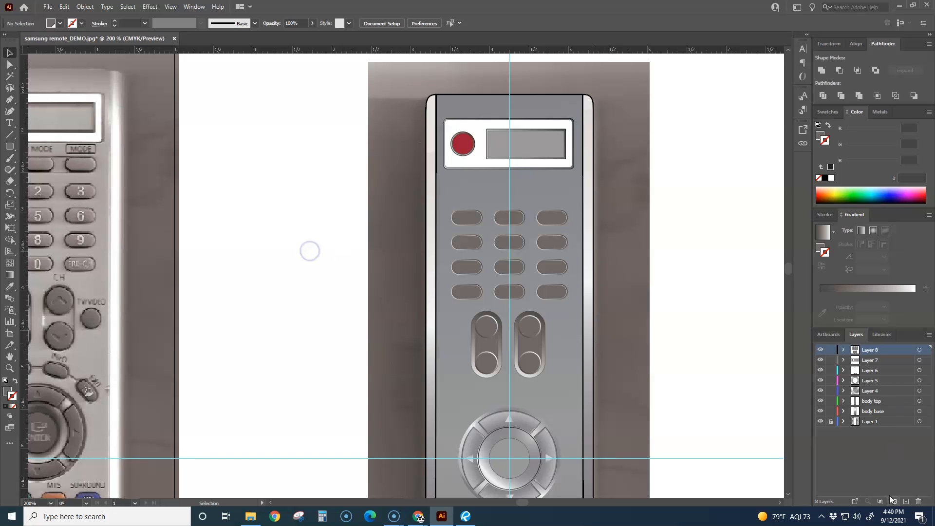
Add a new top layer and place the text "1" on the blank area beside the remote
left_click(905, 501)
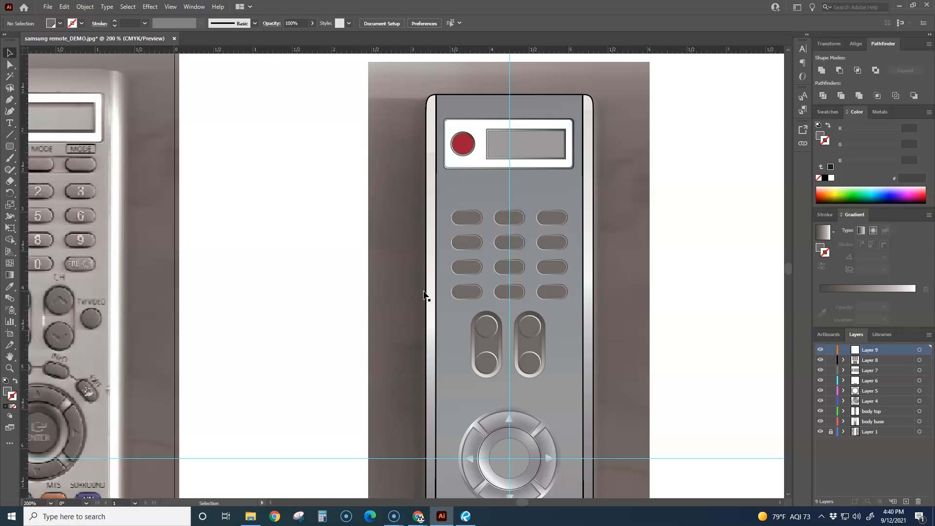
left_click(10, 123)
left_click(320, 226)
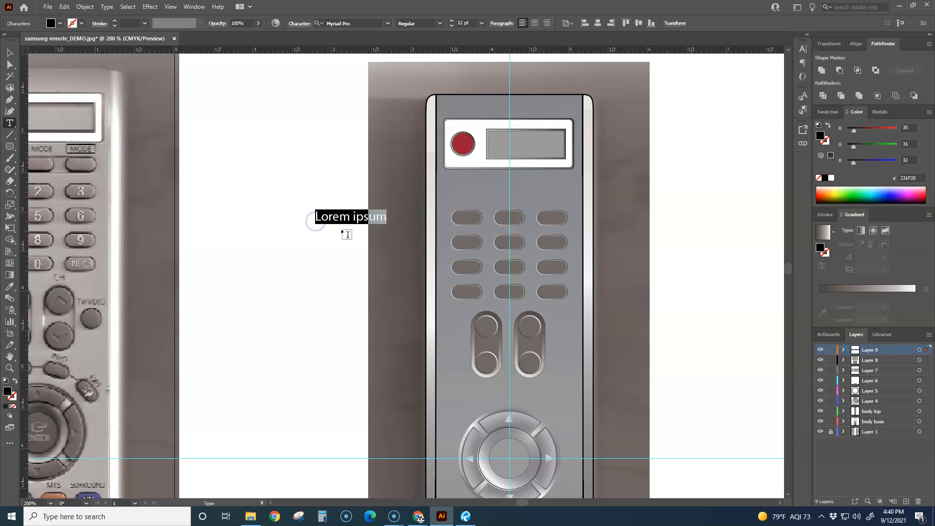
type("1")
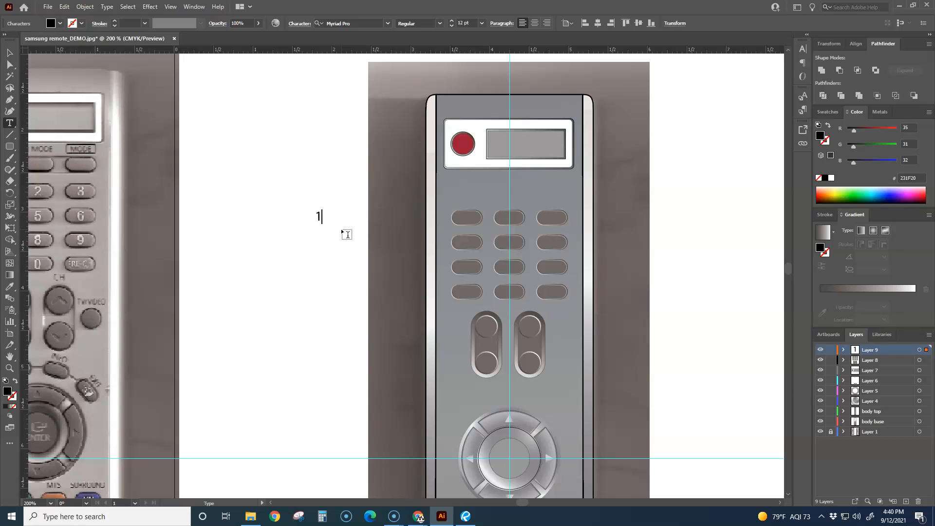
left_click(9, 52)
left_click_drag(319, 214, 317, 239)
Enlarge the 1 to about 91.6 pt on the blank area beside the remote
scroll(342, 229, "up", 2)
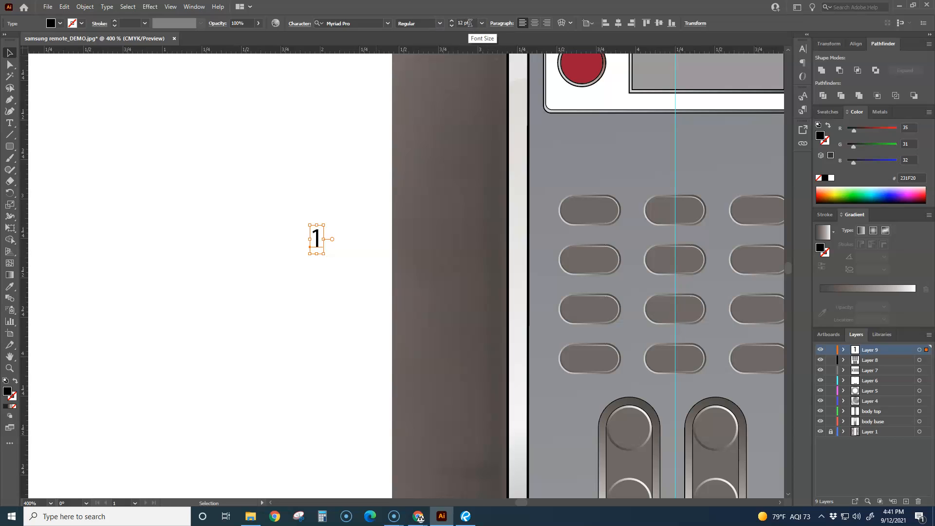
left_click_drag(323, 229, 396, 127)
left_click_drag(309, 254, 221, 348)
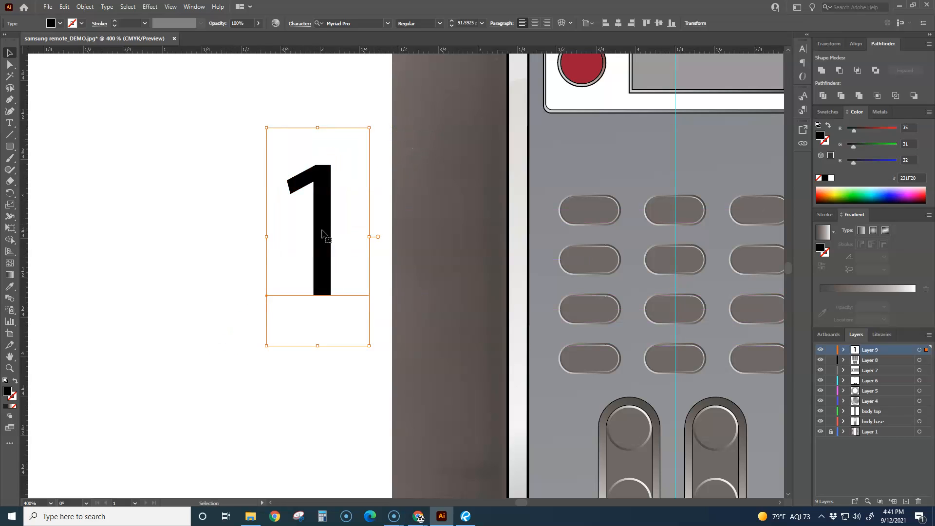
left_click_drag(324, 234, 306, 246)
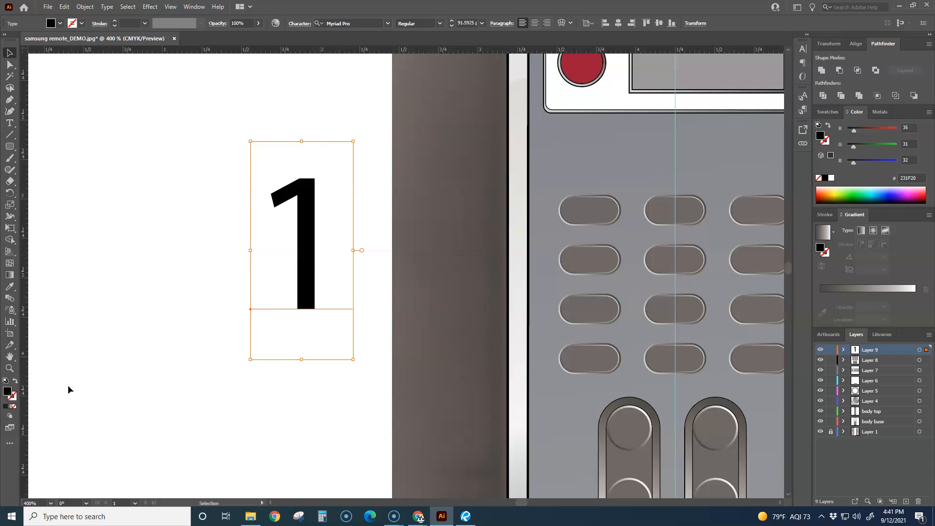
Give the enlarged 1 a yellow FCF506 stroke and remove the stroke again
left_click(12, 398)
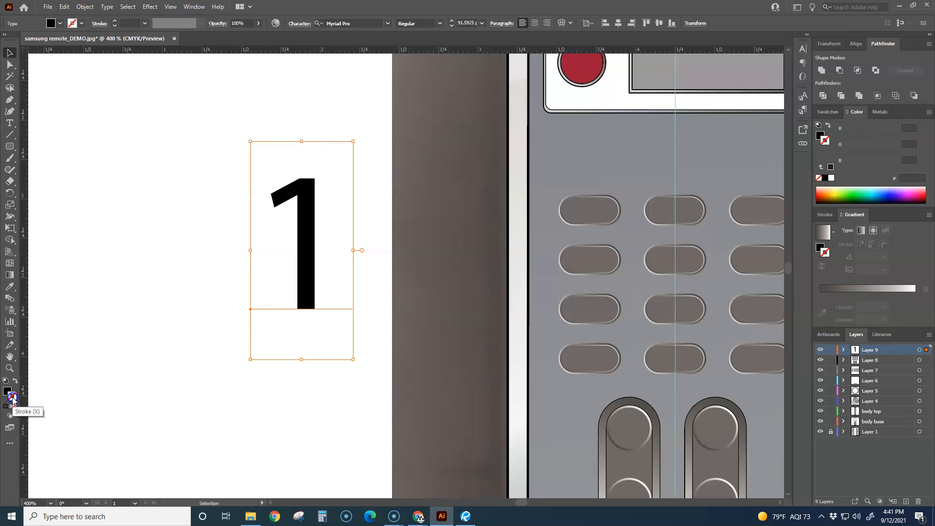
double_click(12, 398)
left_click_drag(314, 119, 321, 153)
left_click_drag(336, 201, 336, 211)
left_click(426, 111)
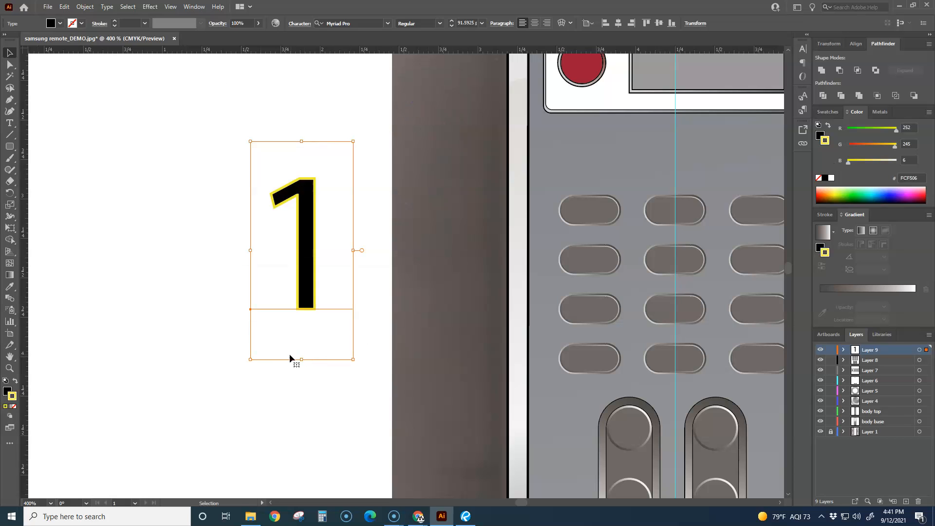
left_click(6, 389)
left_click(10, 400)
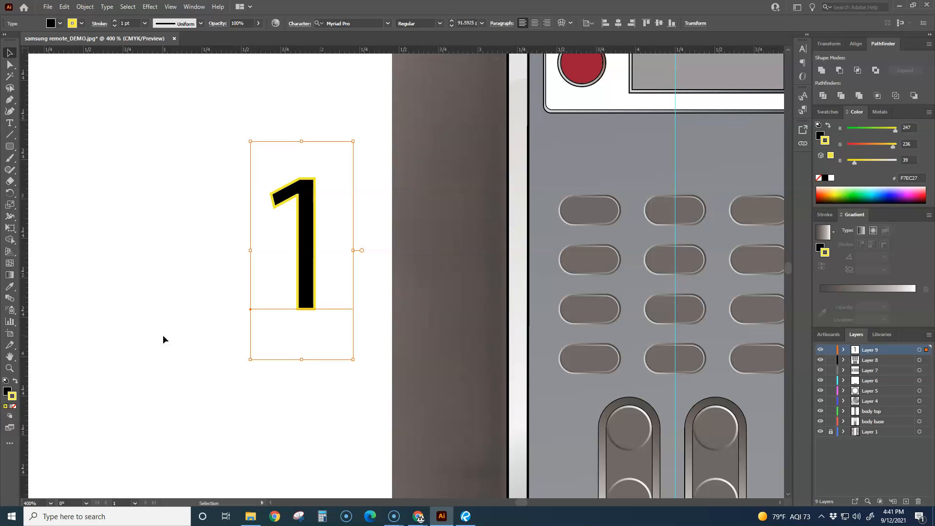
left_click(14, 406)
Scale the 1 down to about 7.05 pt and set its font to Source Sans Variable
left_click_drag(353, 361, 260, 159)
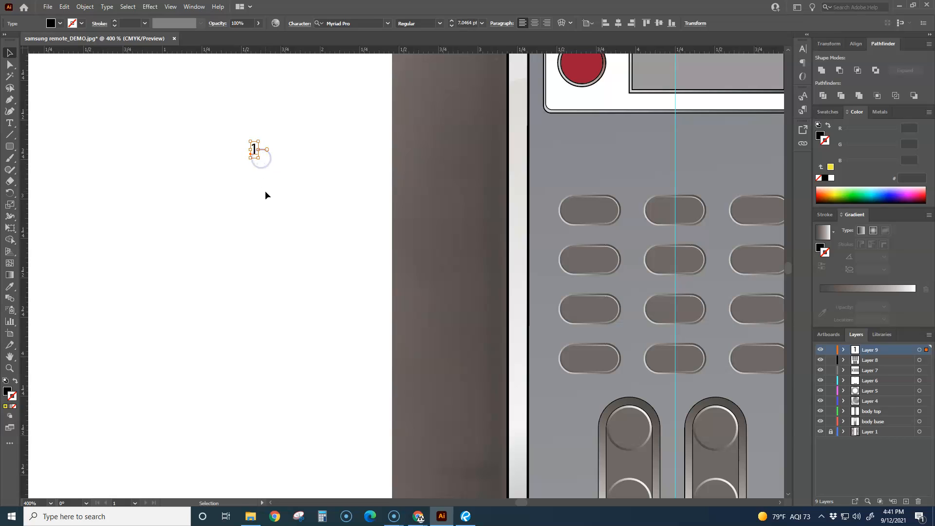
left_click(388, 24)
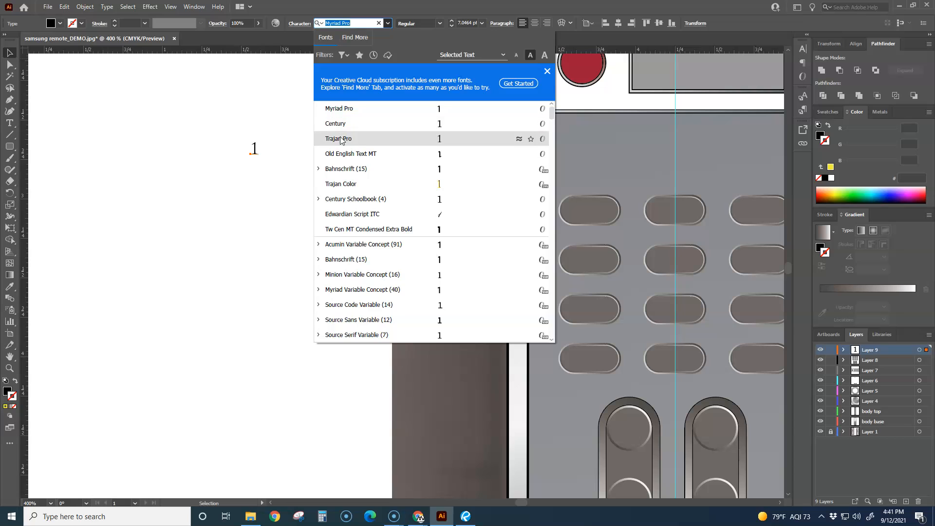
left_click(340, 326)
left_click(247, 250)
Move the 1 onto the keypad's first button and compare it with the numbers on the reference photo
left_click_drag(253, 149, 590, 210)
left_click(312, 285)
scroll(310, 284, "down", 4)
scroll(168, 259, "up", 4)
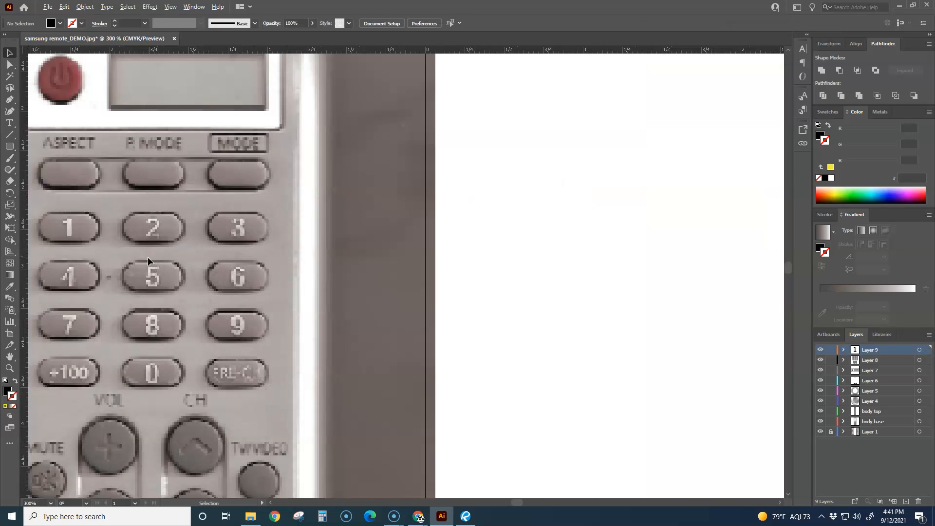
scroll(499, 329, "down", 3)
scroll(436, 303, "up", 5)
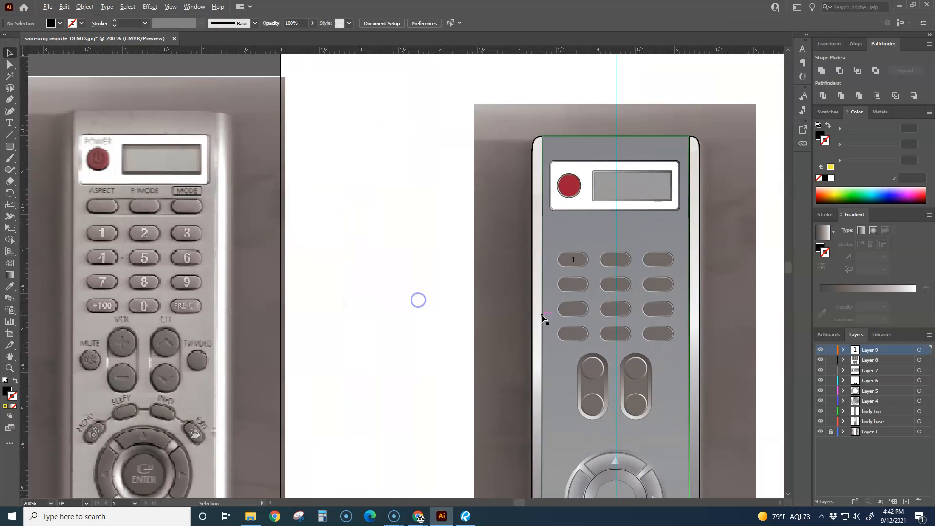
Fill the 1 on the first button with white (FFFFFF)
scroll(618, 283, "down", 1)
left_click_drag(647, 292, 543, 325)
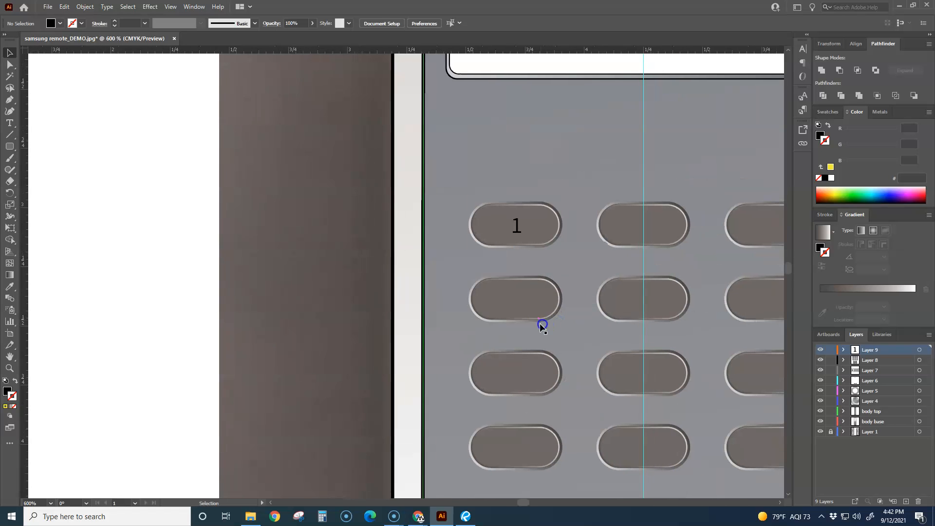
scroll(570, 294, "up", 2)
mouse_move(462, 156)
left_mouse_down()
mouse_move(436, 156)
mouse_move(462, 155)
left_mouse_up()
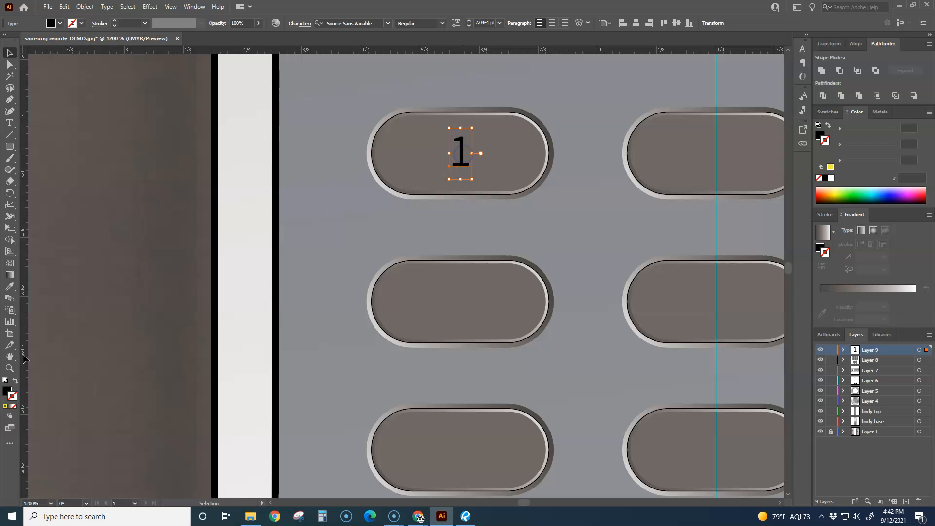
double_click(8, 392)
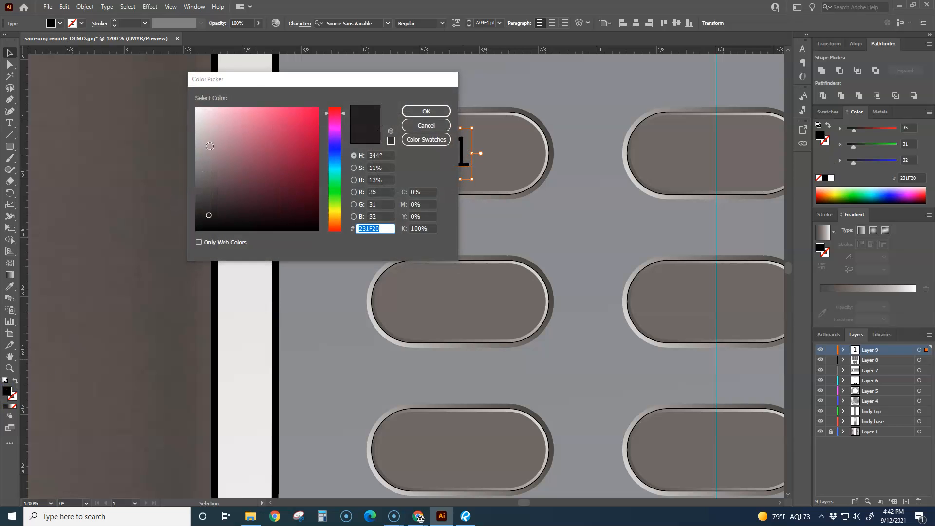
left_click(196, 109)
left_click(410, 109)
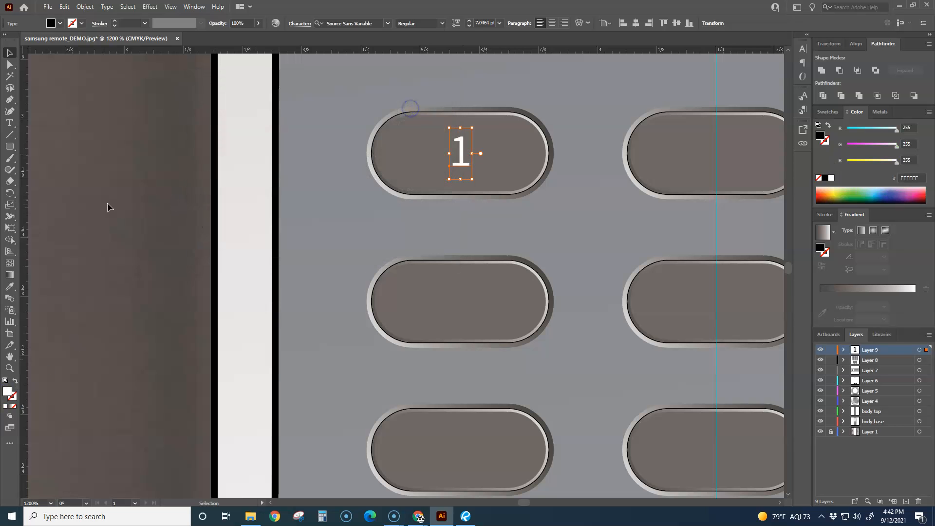
Set the font style of the 1 to Bold and deselect it
left_click(441, 23)
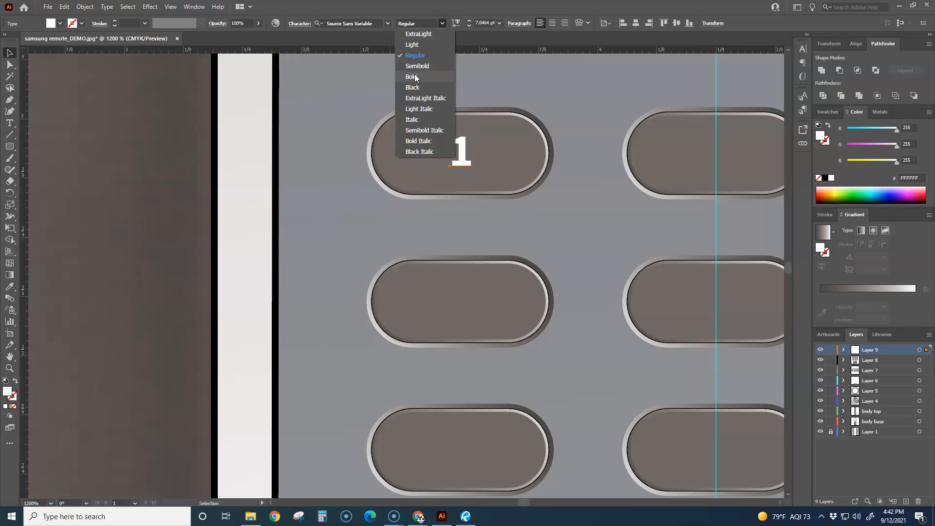
left_click(414, 76)
left_click(111, 237)
scroll(118, 245, "down", 4)
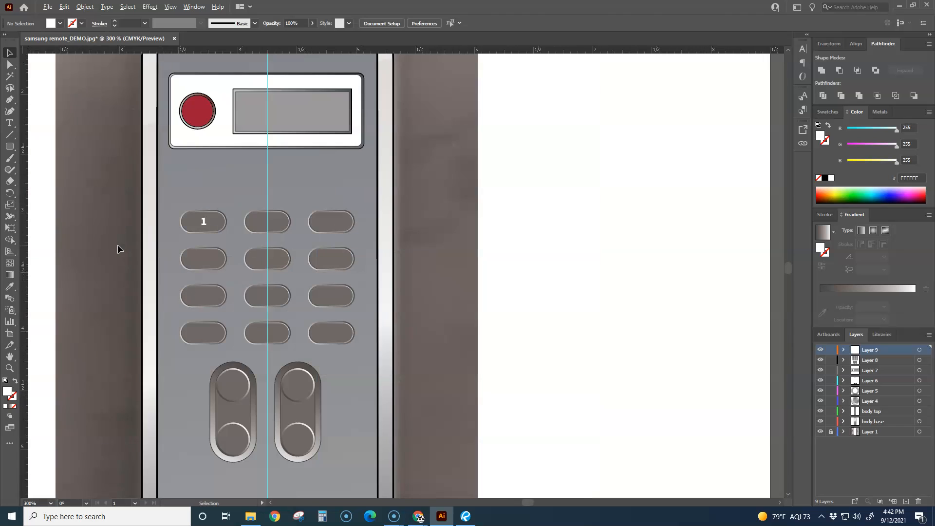
Copy the 1 horizontally onto the second button at the guide and repeat the copy for the third button
scroll(208, 244, "up", 2)
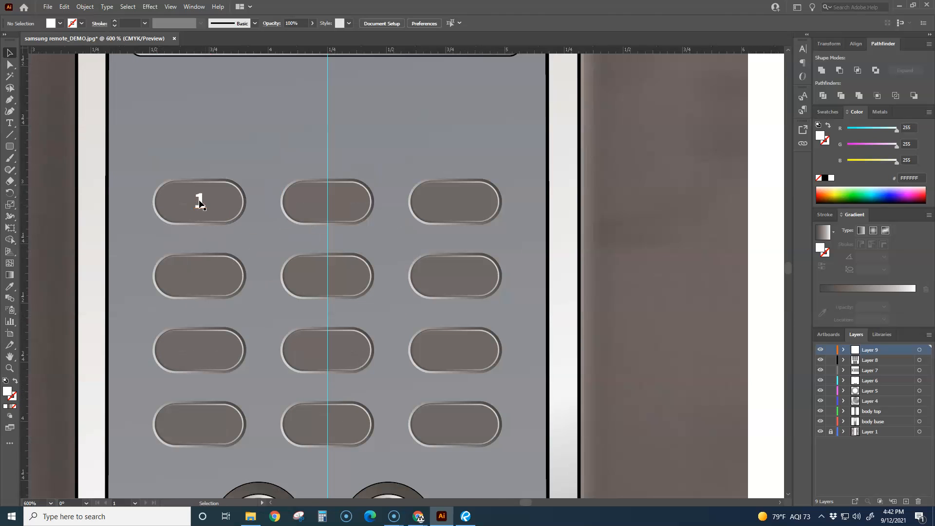
left_click_drag(201, 208, 327, 208)
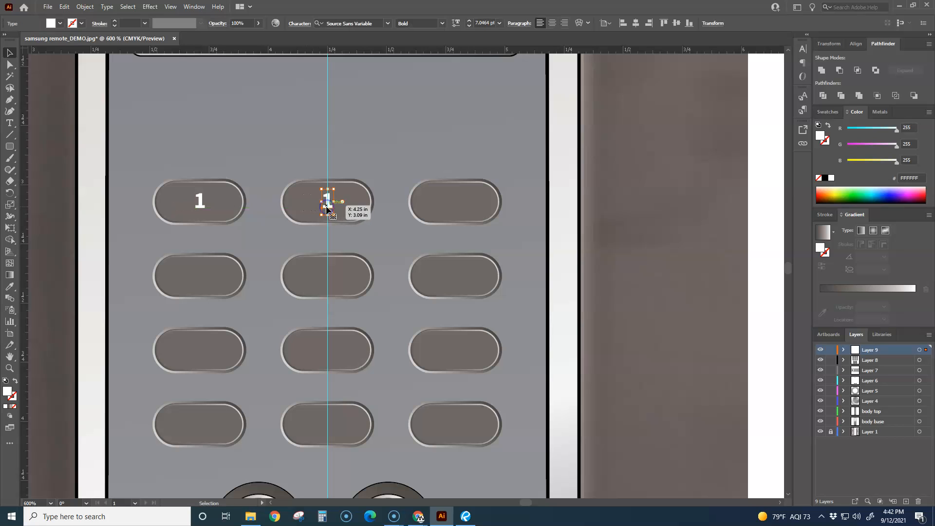
key("ctrl+d")
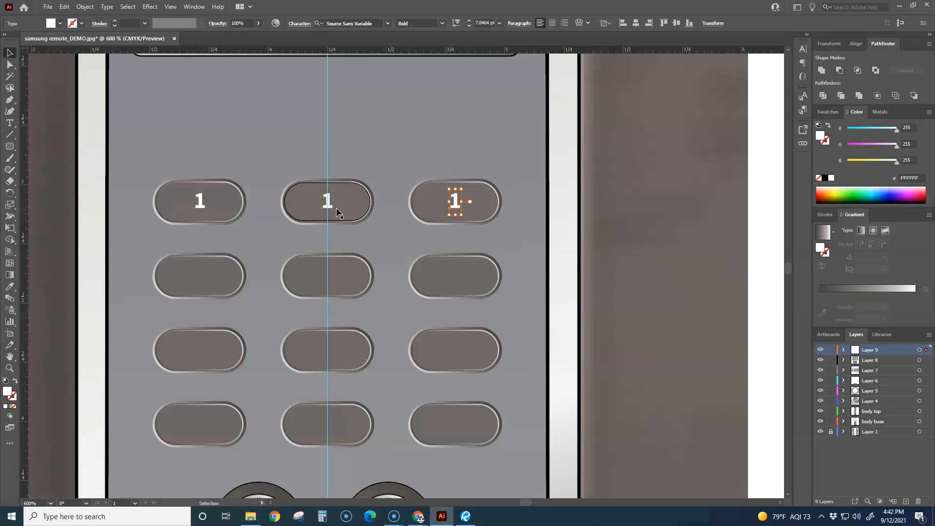
Change the copied digits in the keypad's first row to 2 on the second button and 3 on the third
key("t")
left_click(332, 210)
key("BackSpace")
type("2")
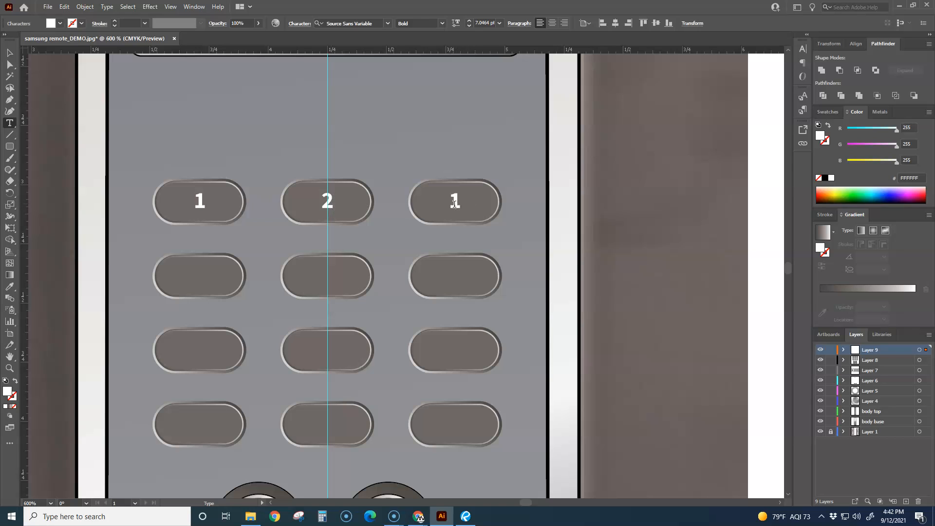
double_click(457, 207)
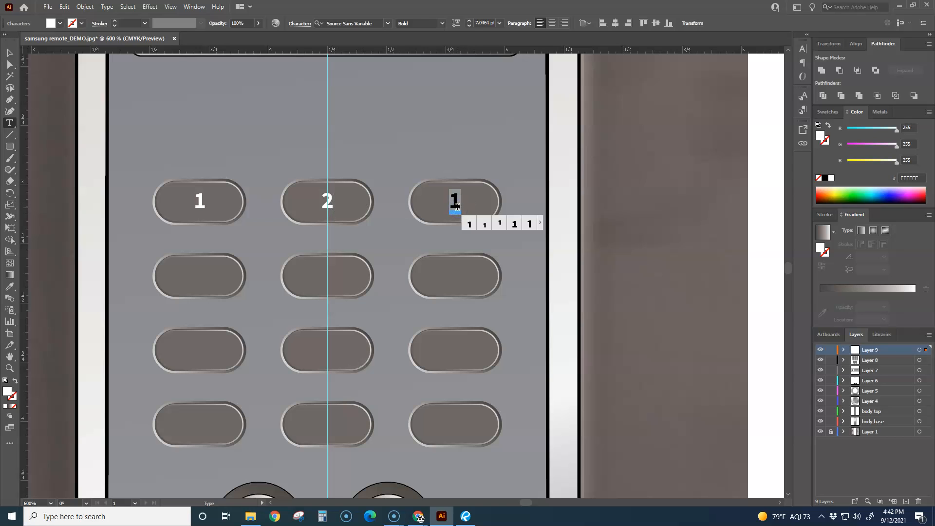
key("BackSpace")
type("3")
key("Escape")
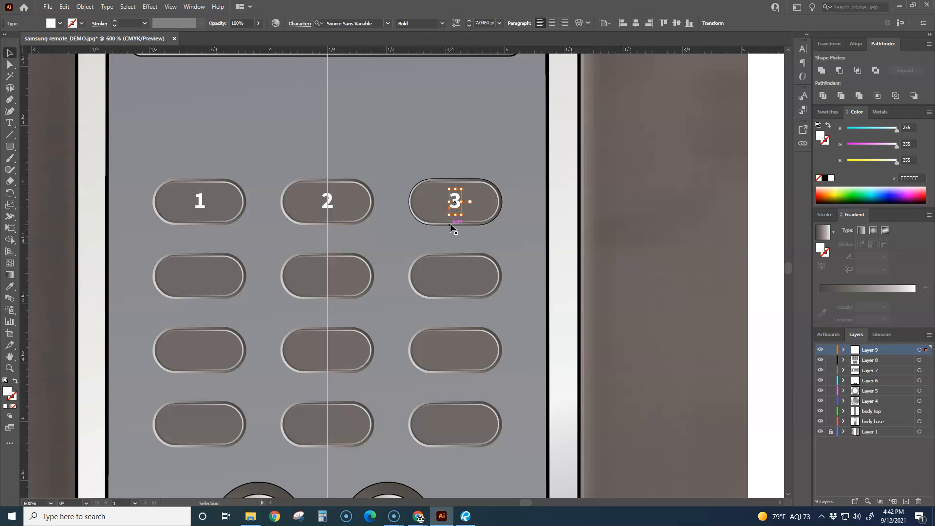
Deselect the 3 on the third button and hide the guides across the remote artwork
left_click(63, 122)
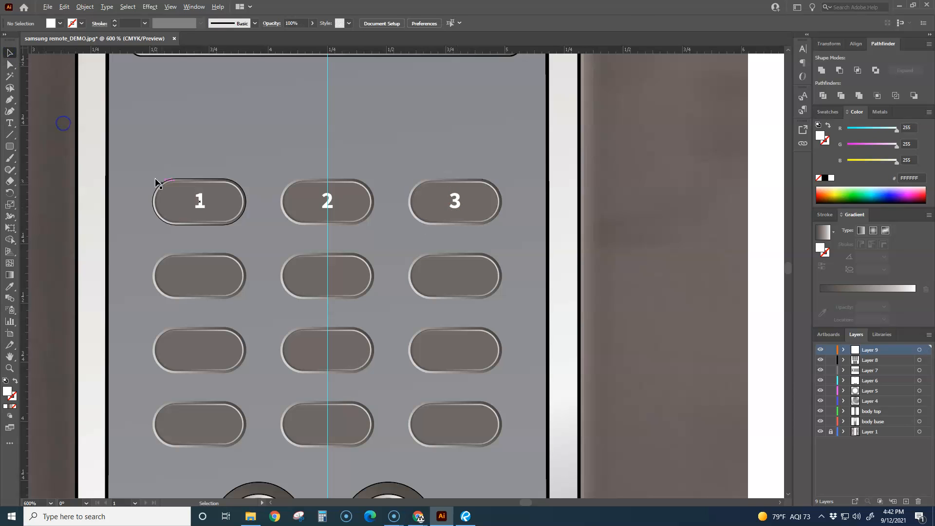
scroll(173, 203, "down", 6)
scroll(275, 252, "up", 4)
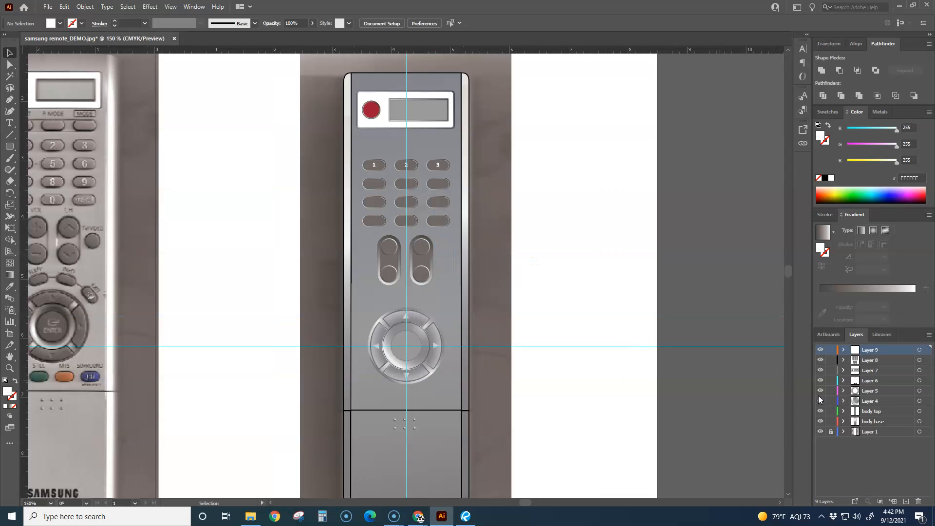
right_click(606, 374)
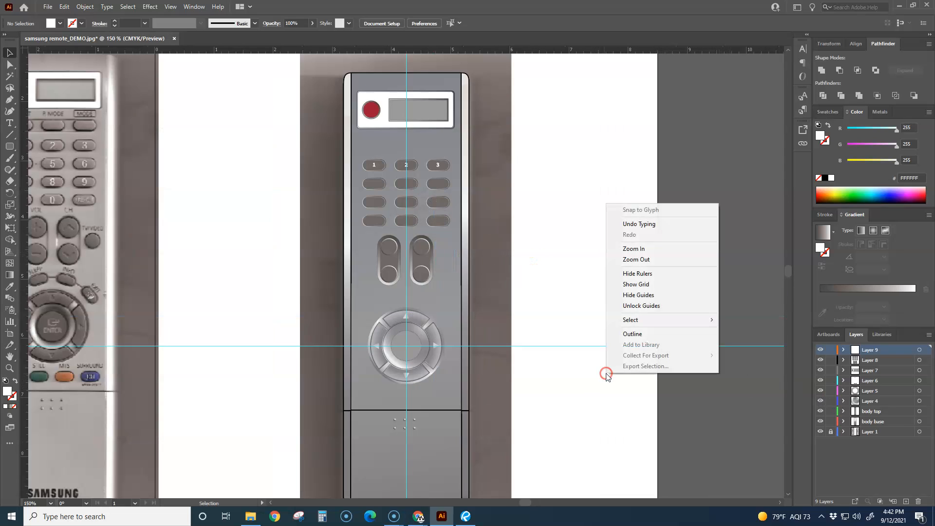
left_click(644, 294)
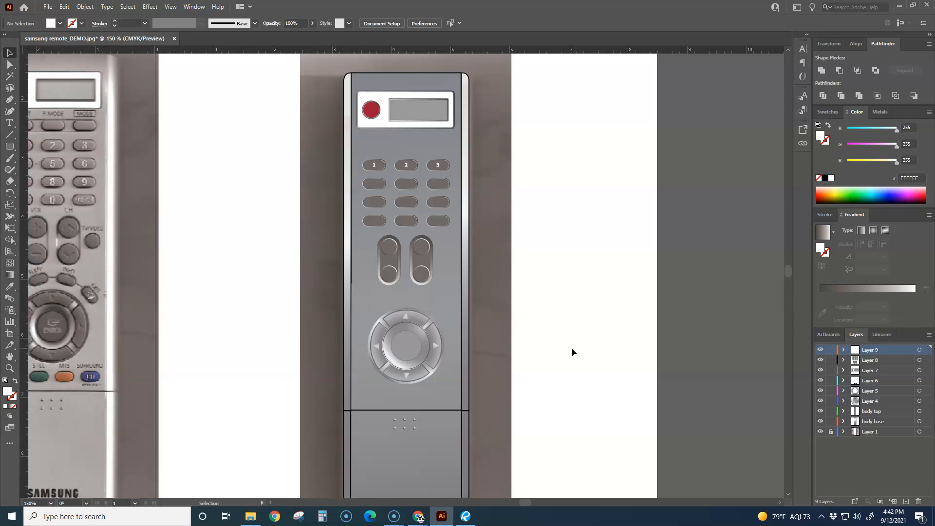
left_click_drag(572, 347, 648, 314)
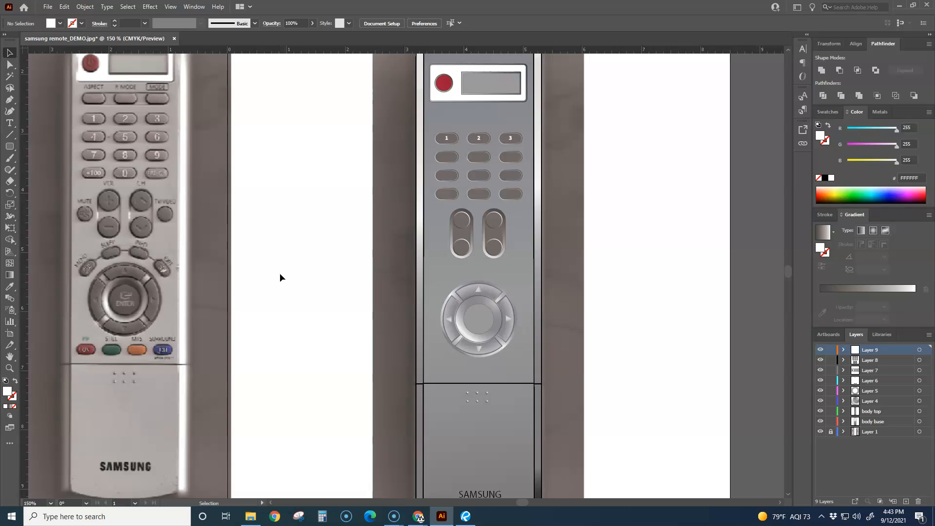
key("ctrl+minus")
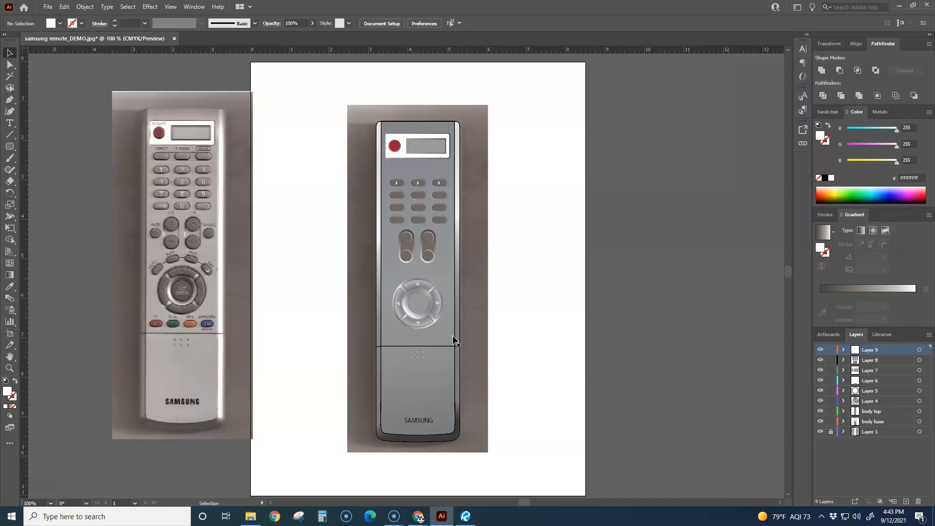
left_click_drag(550, 337, 574, 337)
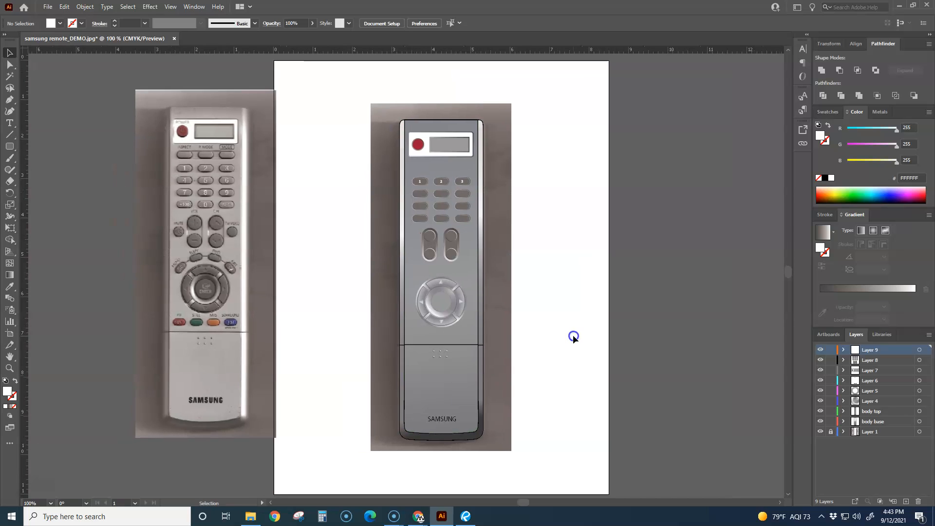